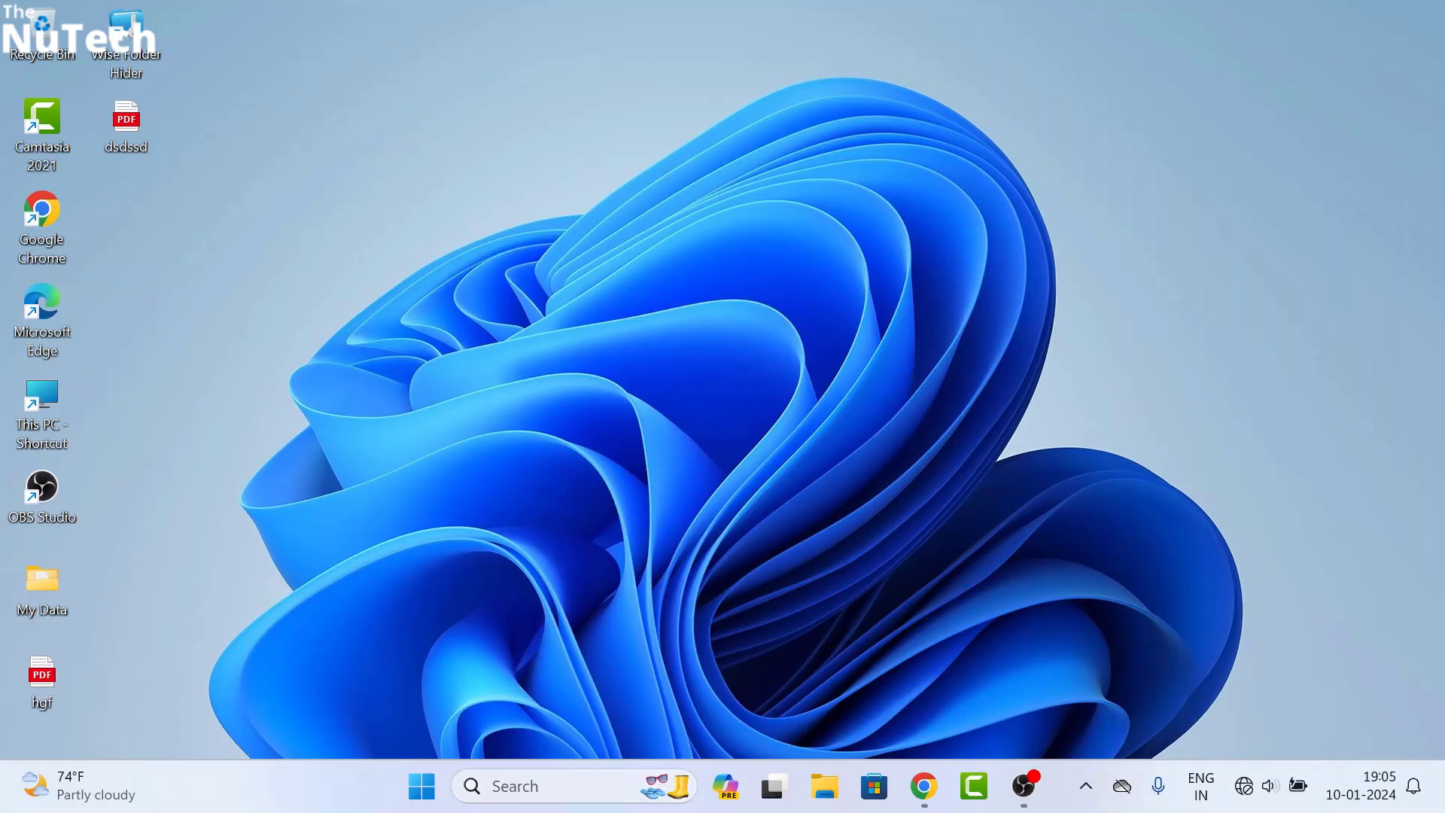
- Search for 'computer' and launch Computer Management from the results
{"action": "left_click", "coordinate": [555, 785]}
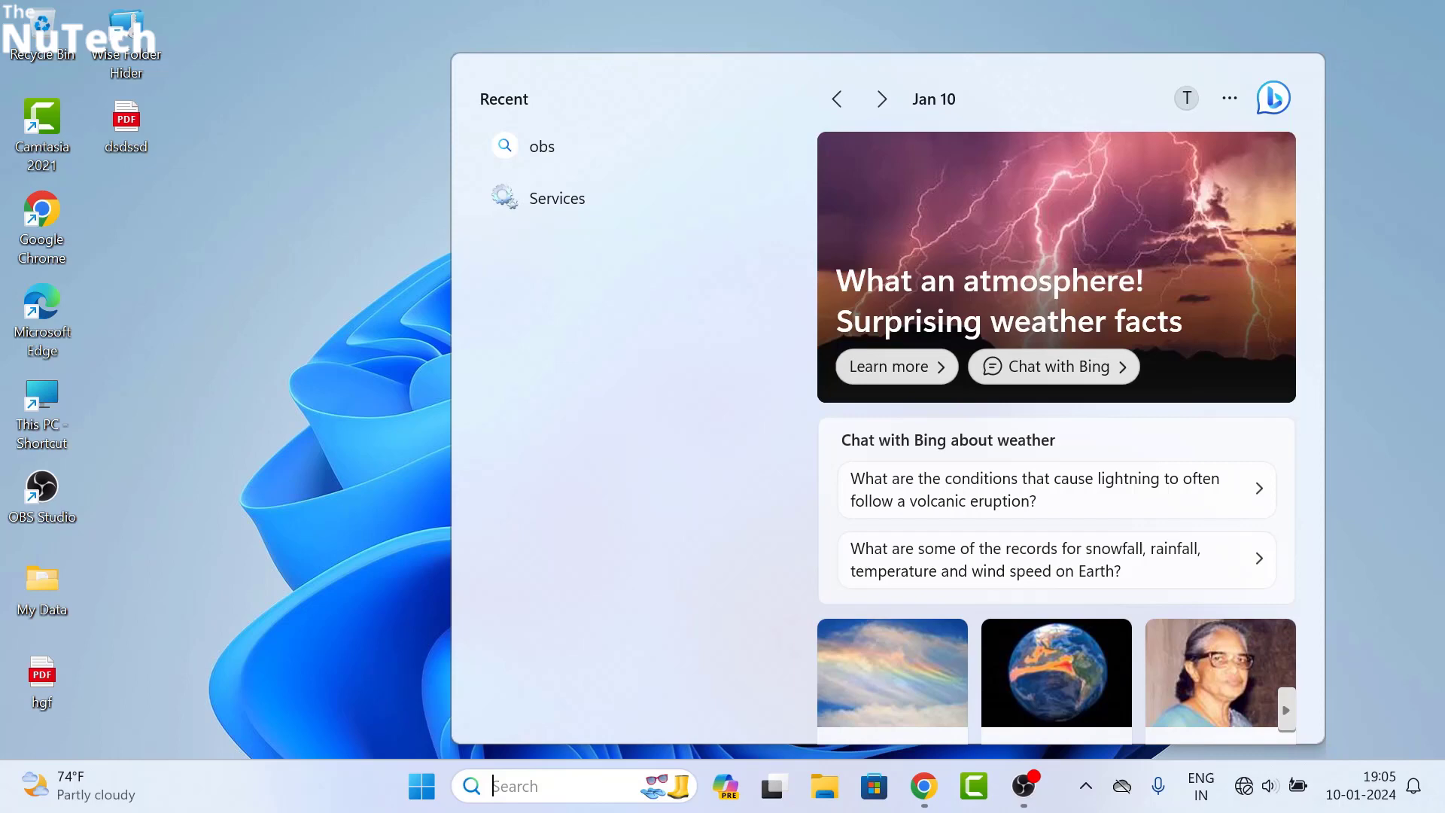
{"action": "type", "text": "computer"}
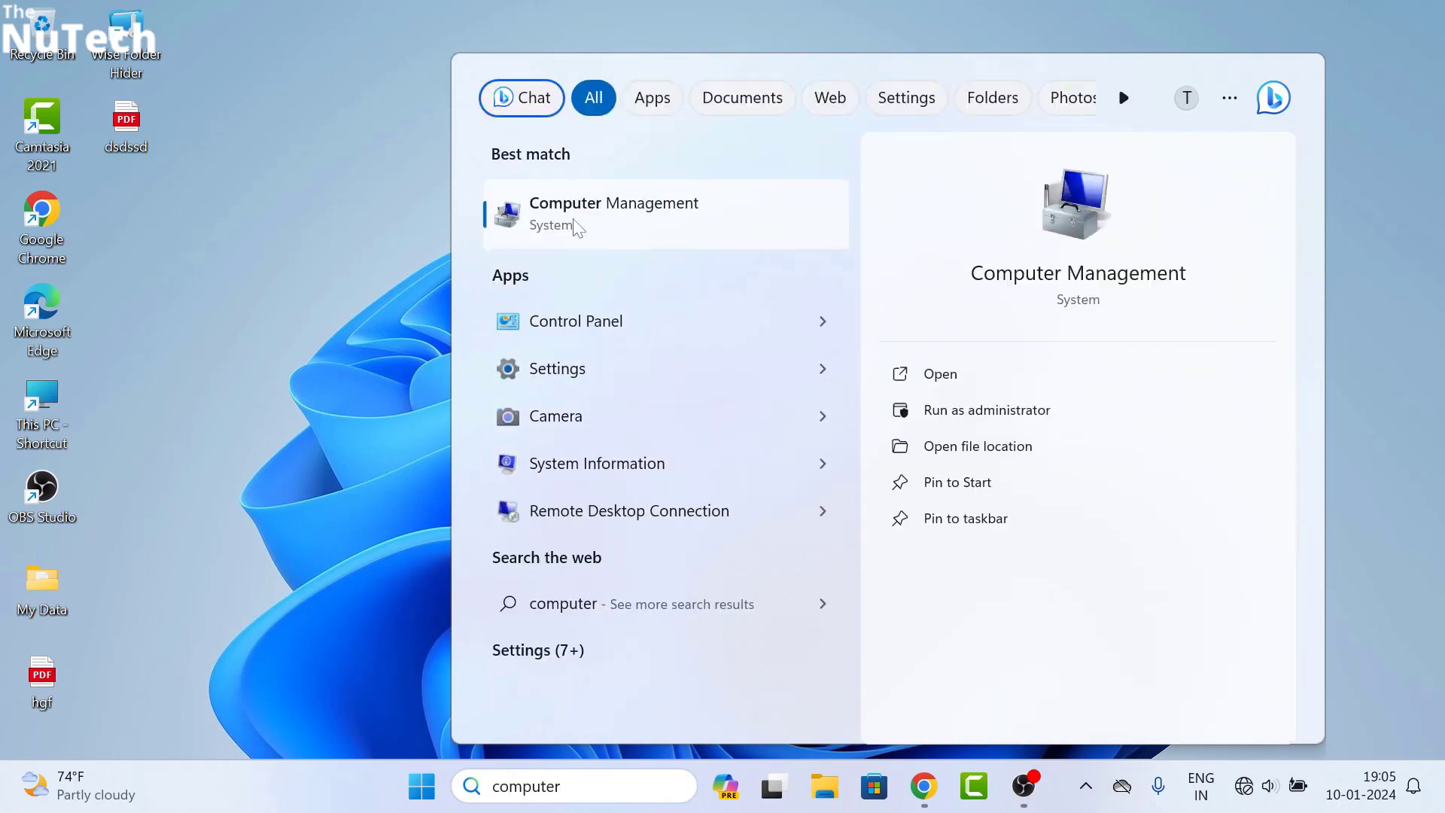
{"action": "left_click", "coordinate": [686, 225]}
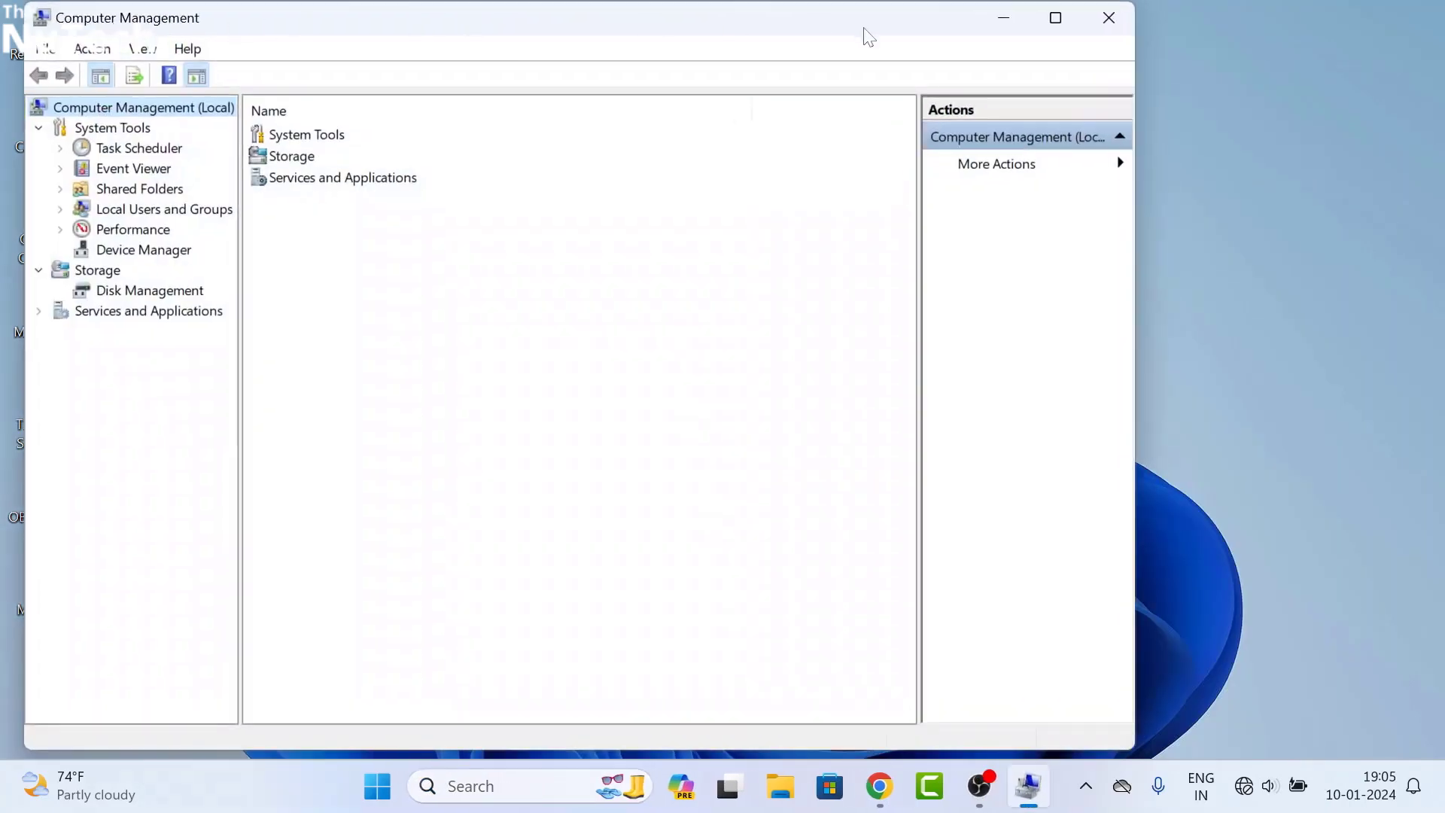
- Close Computer Management and reopen it through This PC's Manage option in File Explorer
{"action": "left_click", "coordinate": [1109, 18]}
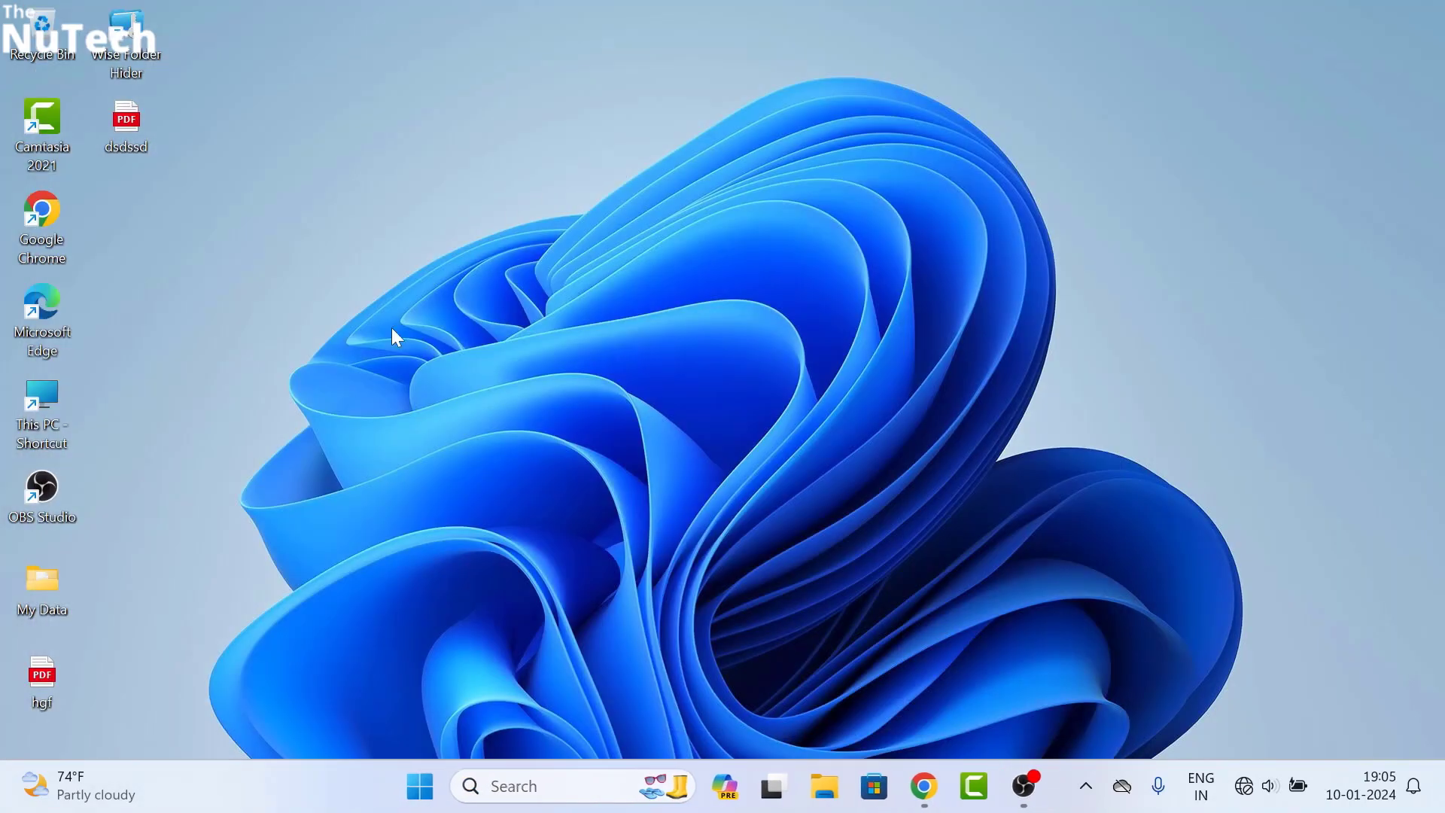
{"action": "double_click", "coordinate": [57, 399]}
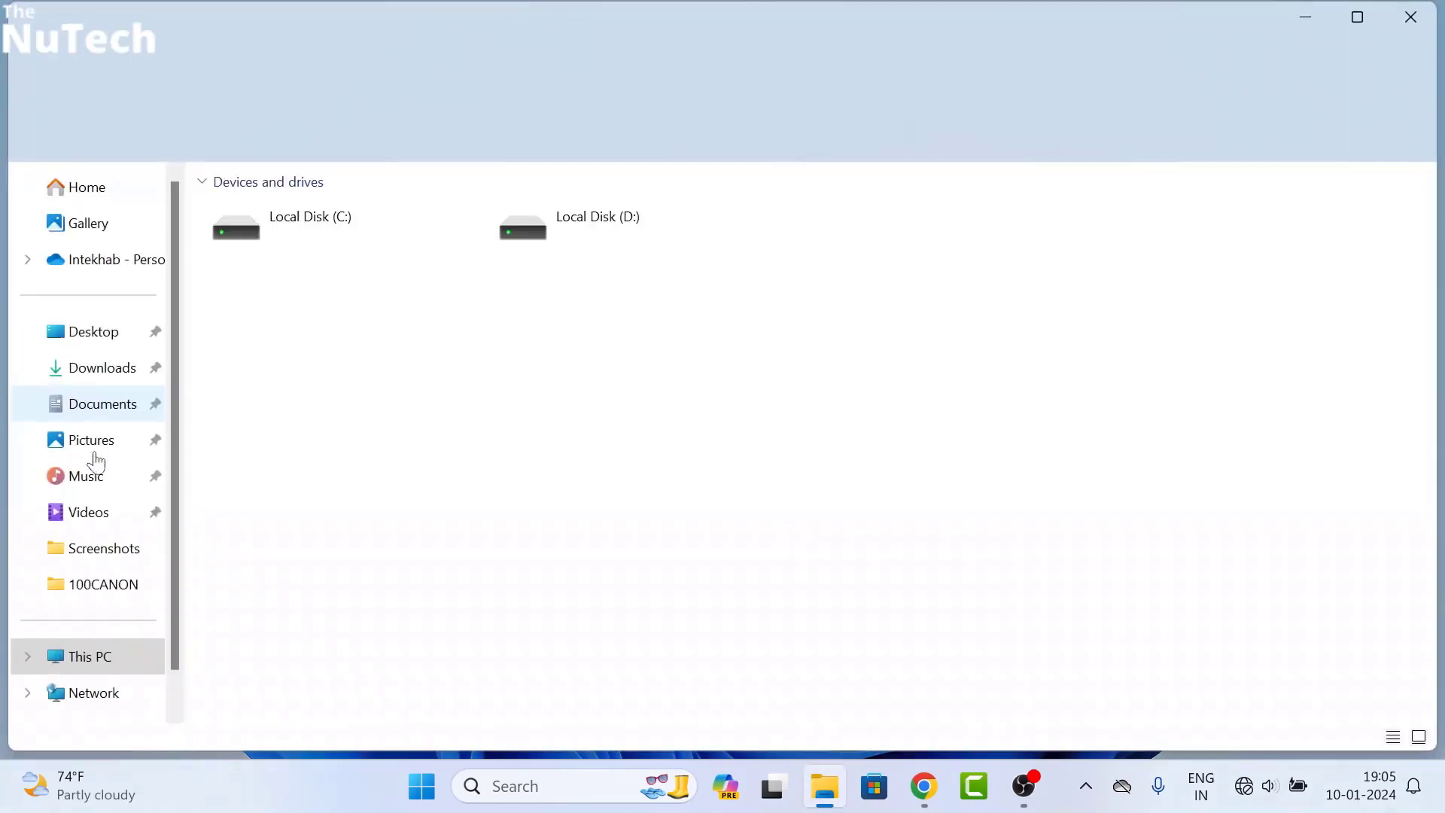
{"action": "right_click", "coordinate": [96, 668]}
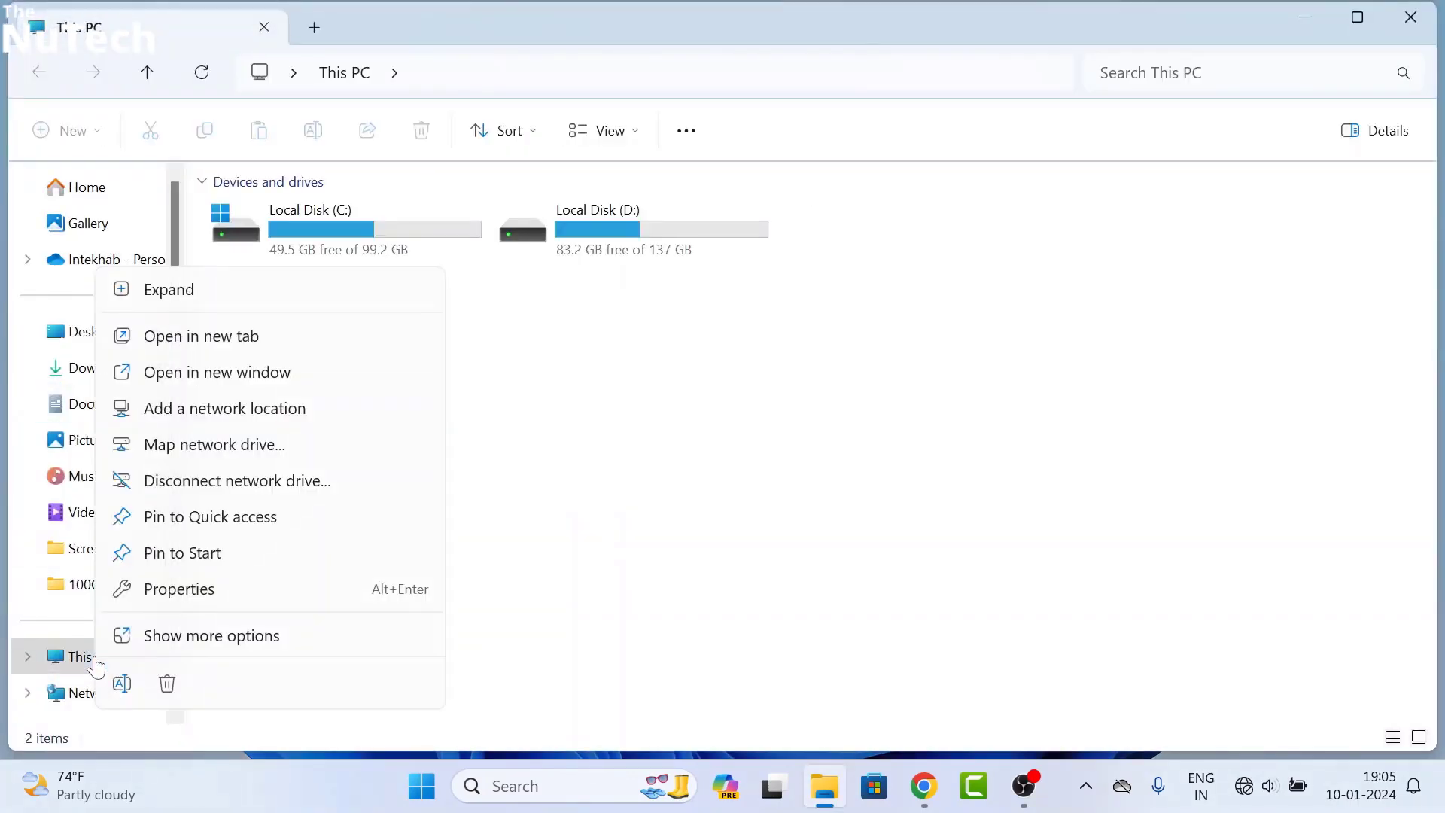
{"action": "left_click", "coordinate": [277, 638]}
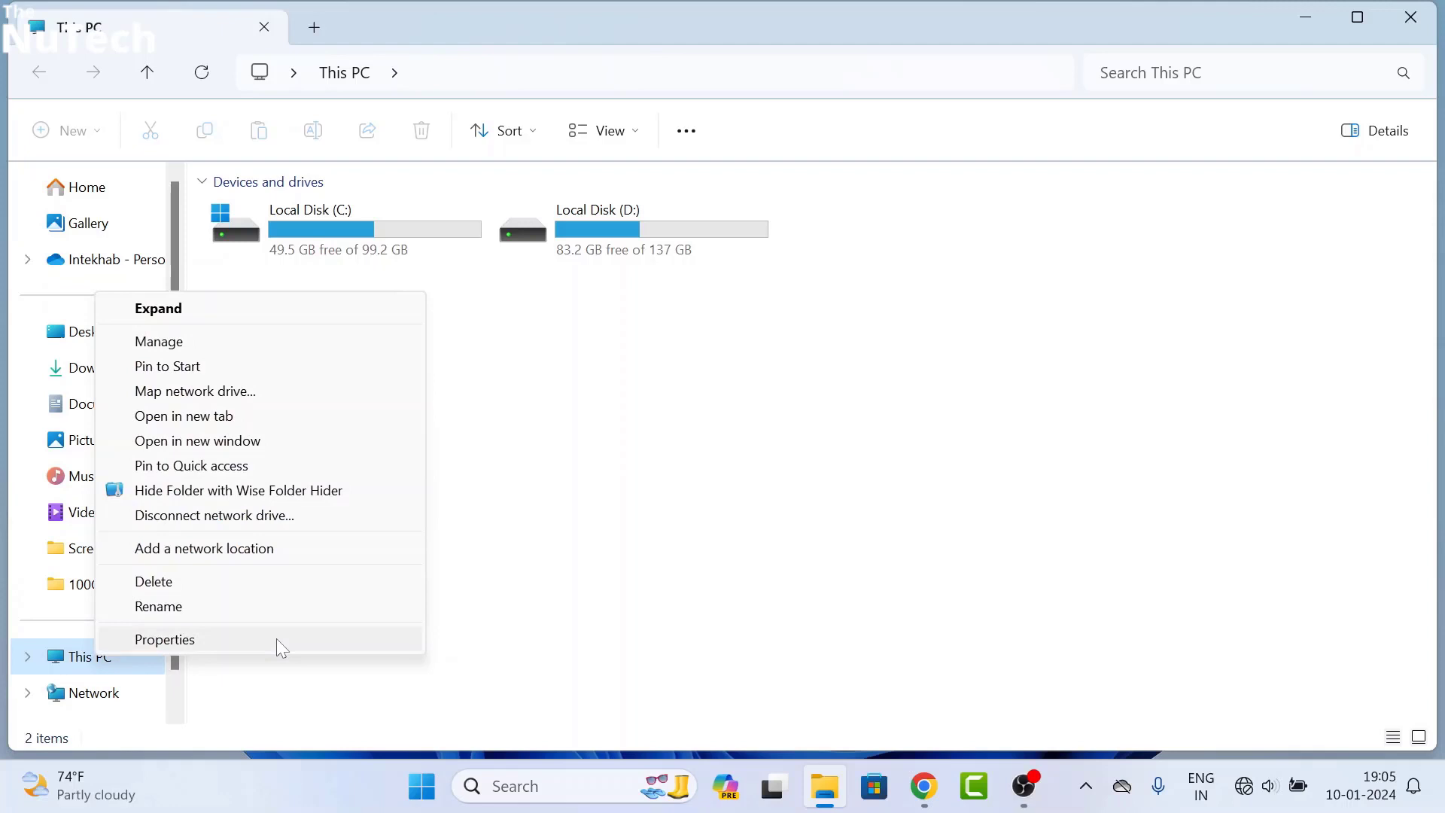
{"action": "left_click", "coordinate": [200, 349]}
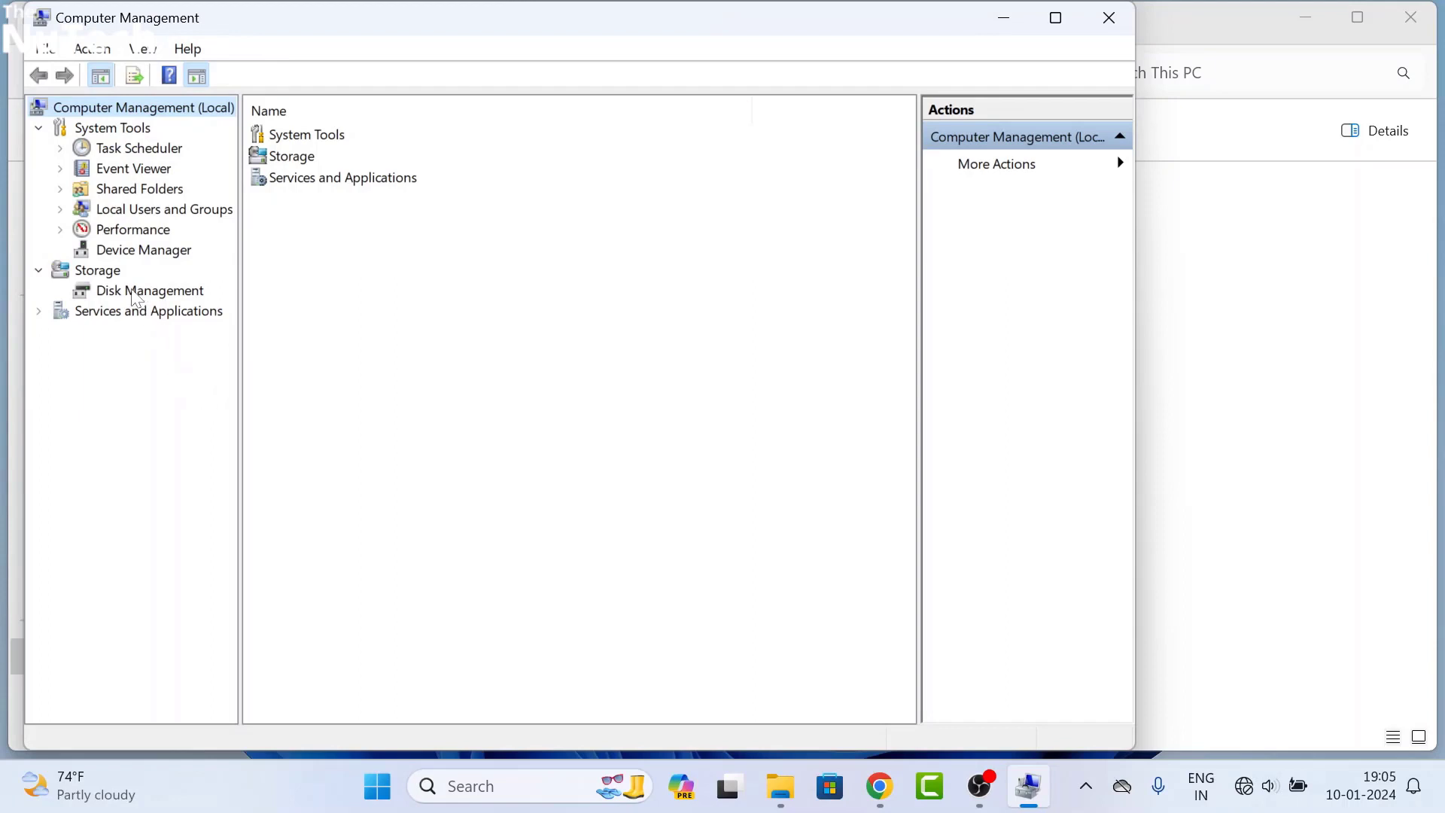
- Show Disk Management with Disk 0 (238.46 GB) and its C: and D: NTFS partitions
{"action": "left_click", "coordinate": [187, 296]}
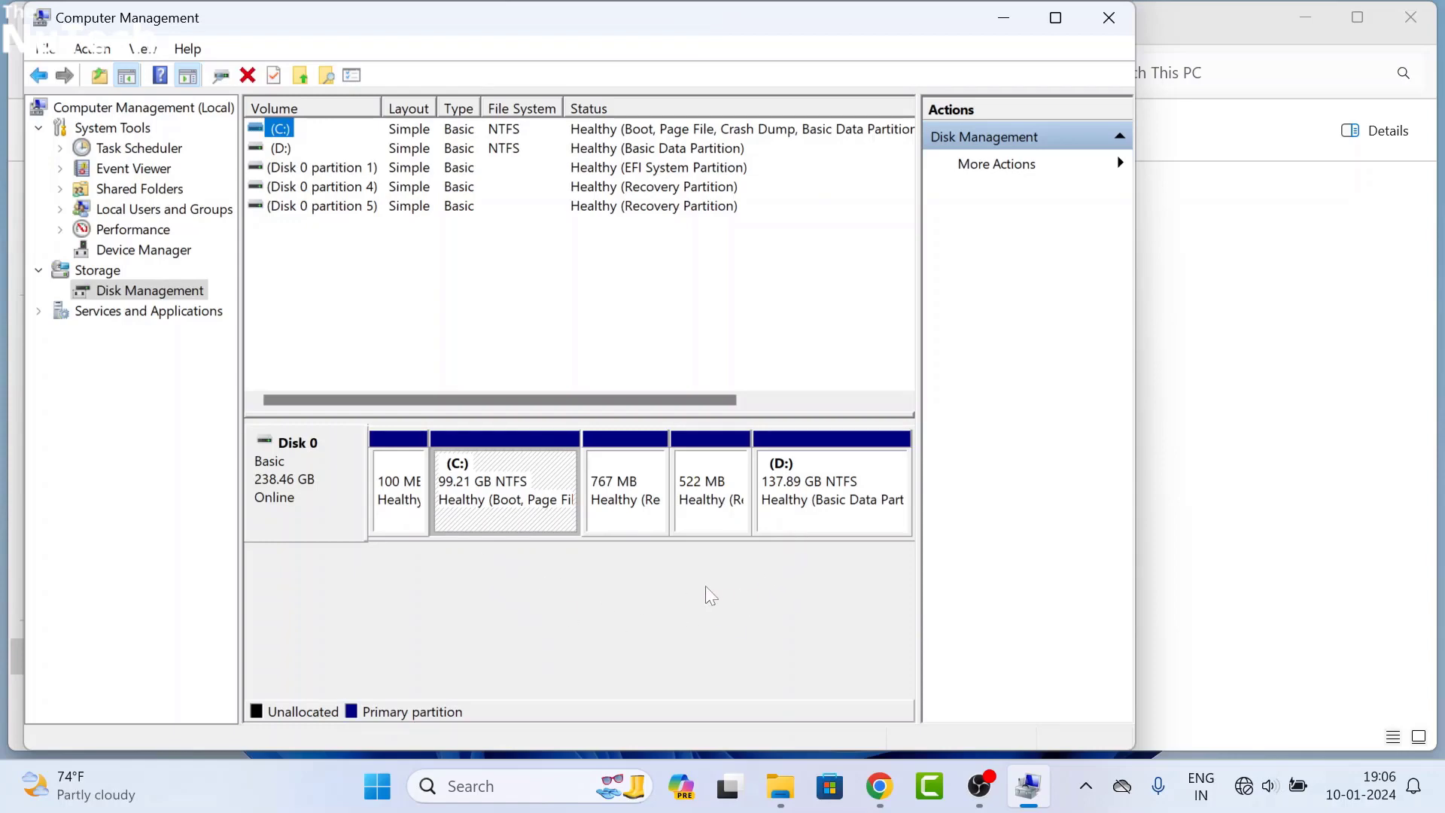
{"action": "left_click_drag", "start_coordinate": [581, 27], "coordinate": [629, 326]}
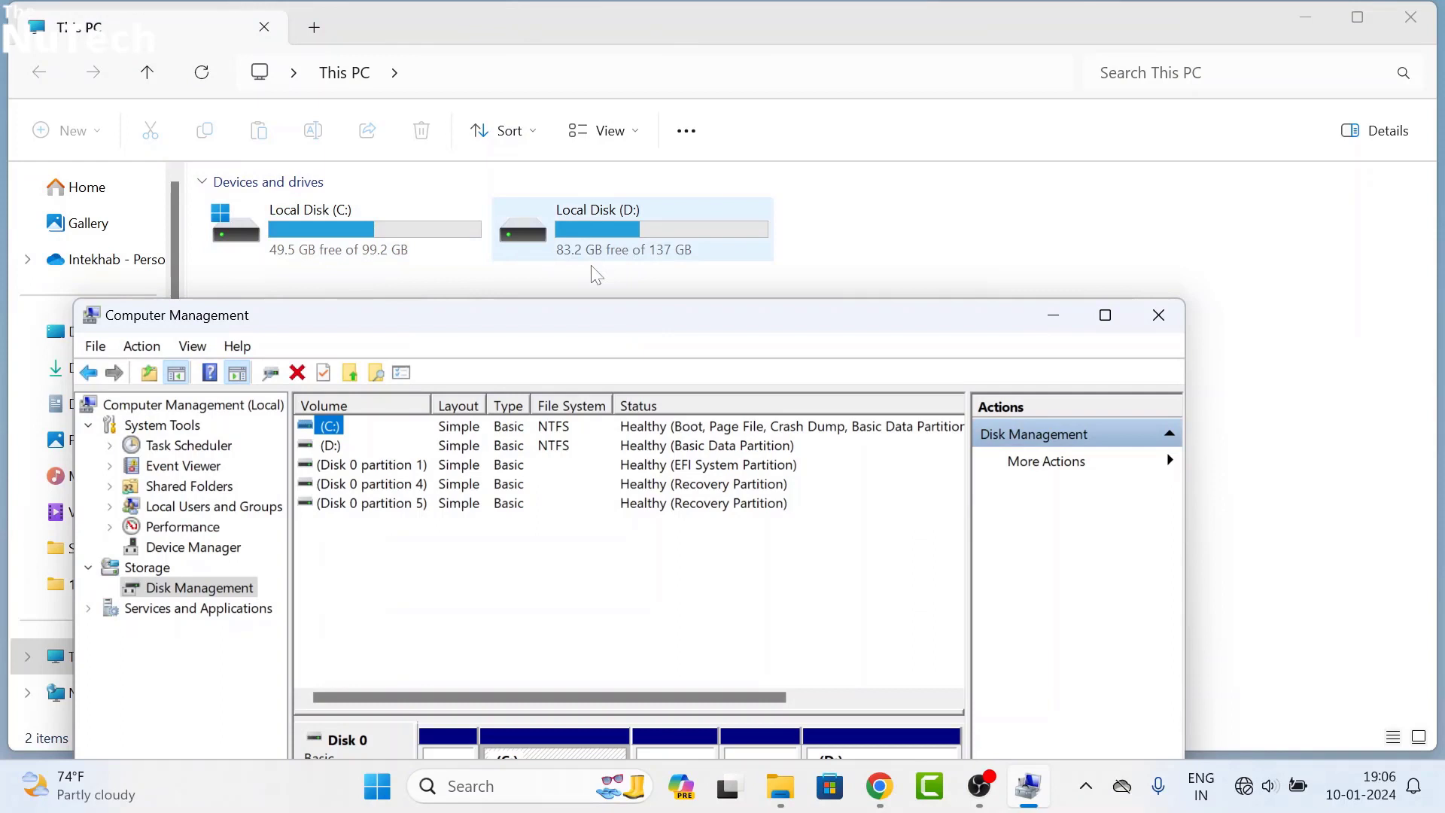
{"action": "left_click_drag", "start_coordinate": [598, 314], "coordinate": [588, 30]}
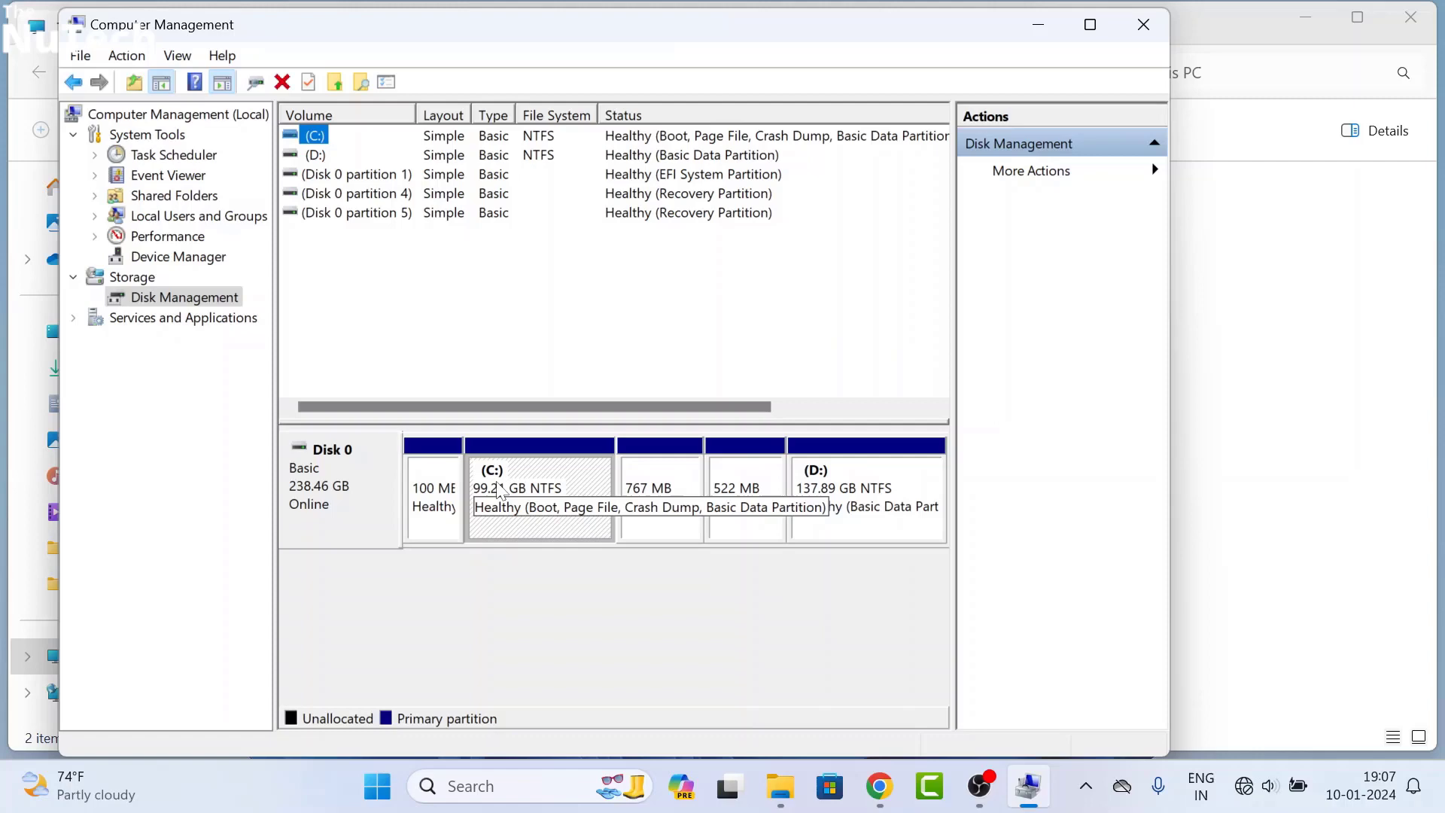
- Start Shrink Volume on D: and enter 40960 MB as the amount to shrink
{"action": "right_click", "coordinate": [499, 490]}
{"action": "left_click", "coordinate": [737, 644]}
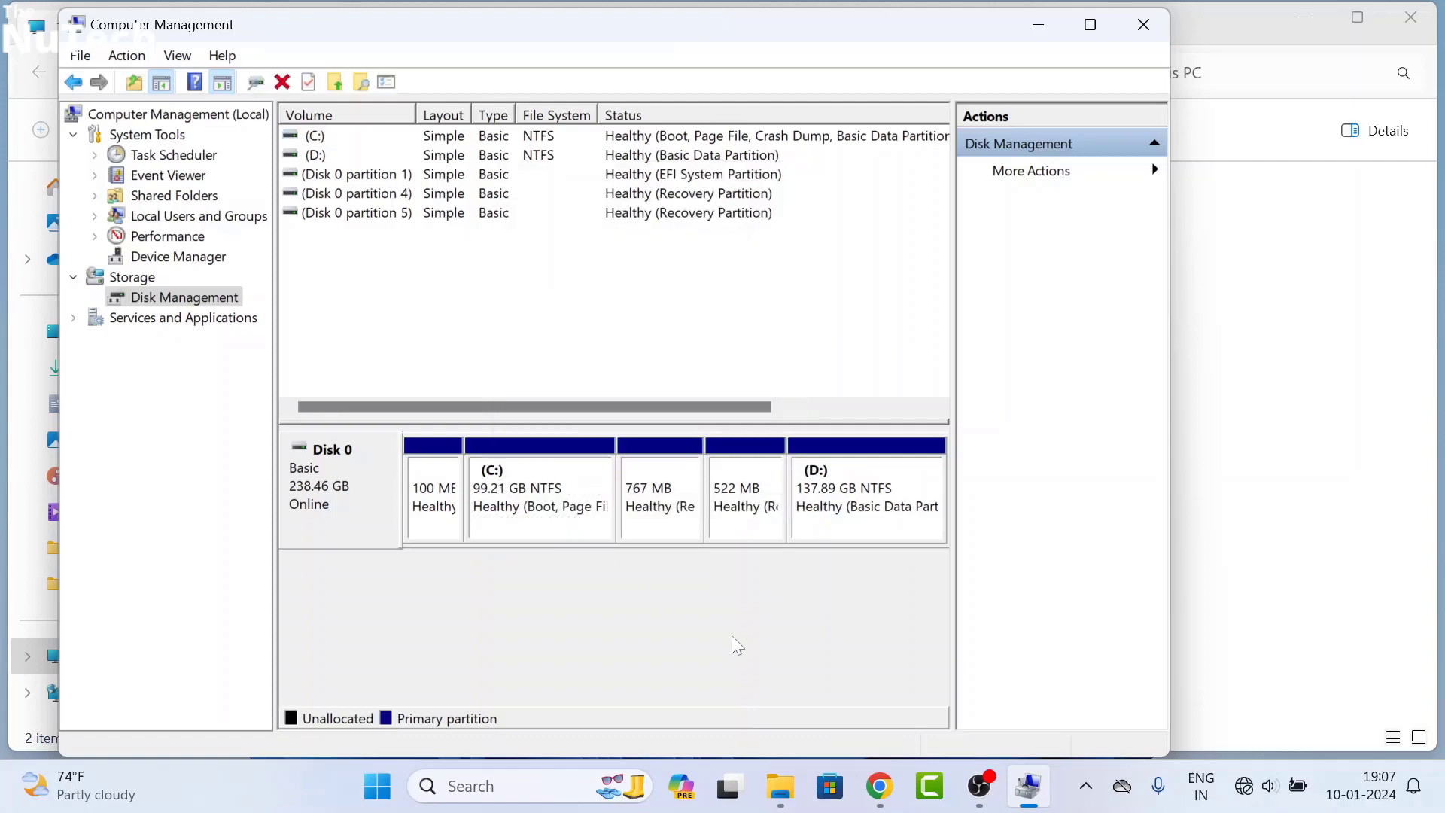
{"action": "right_click", "coordinate": [832, 488]}
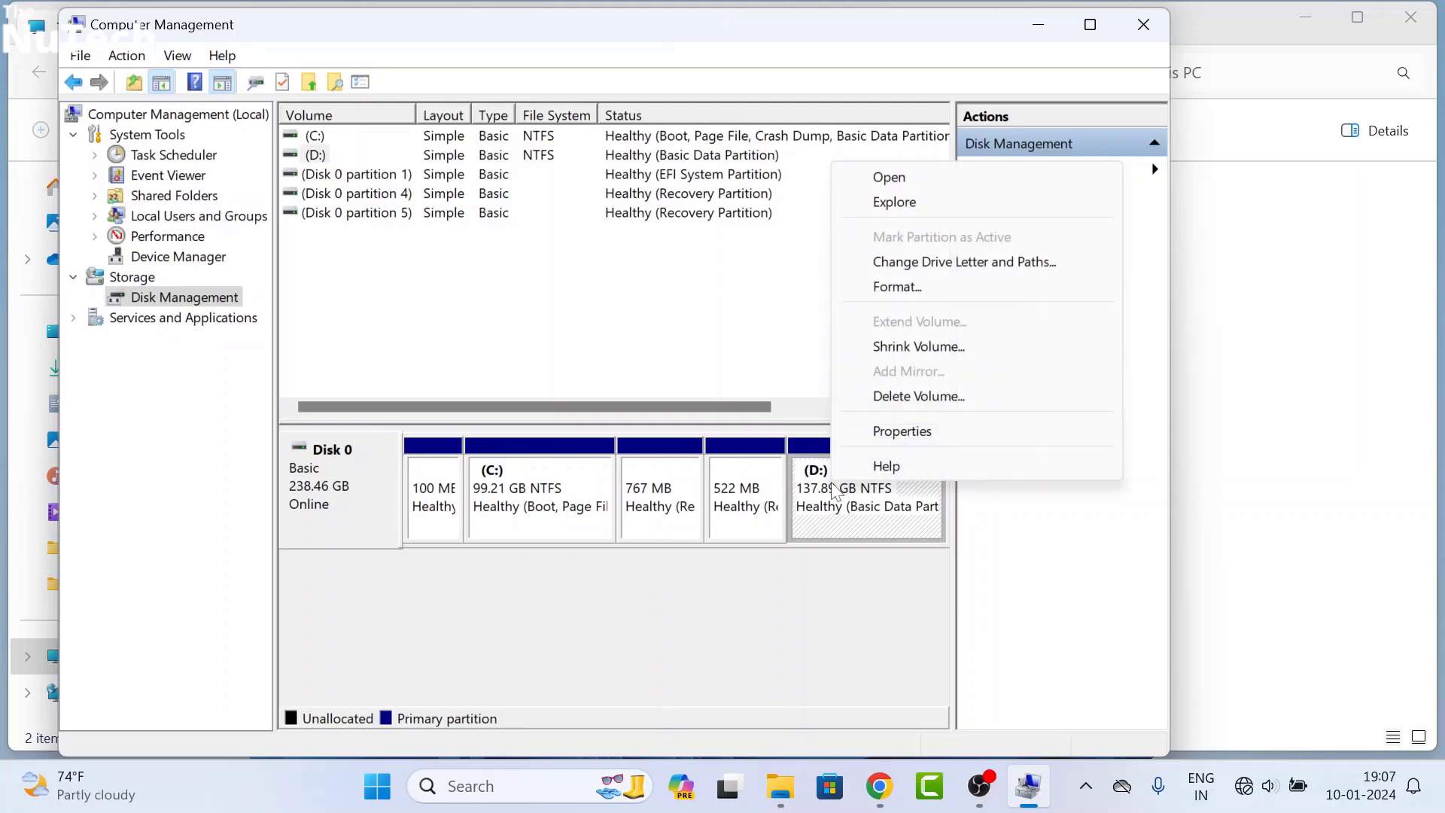
{"action": "left_click", "coordinate": [892, 347]}
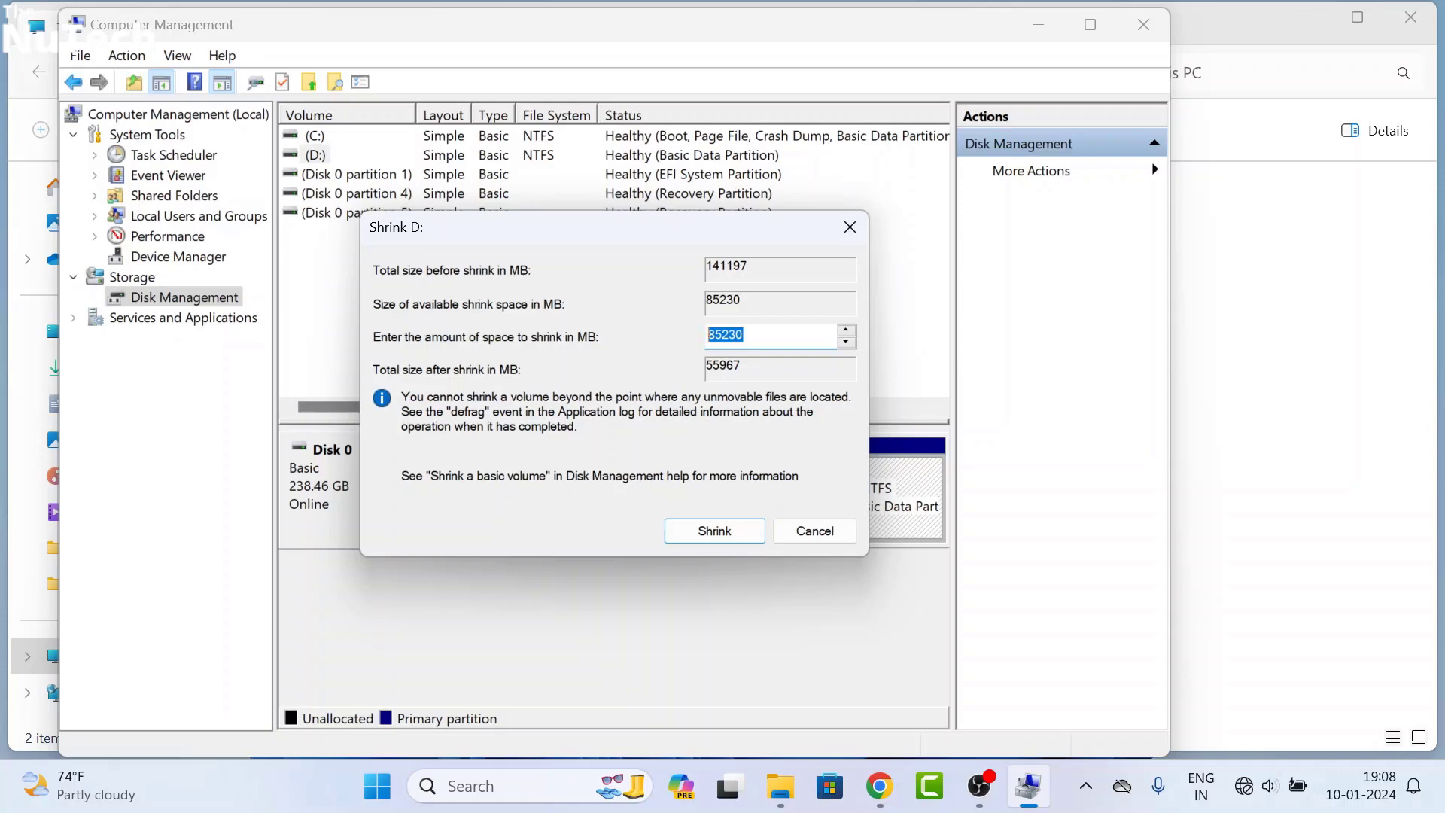
{"action": "type", "text": "40960"}
- Apply the 40960 MB shrink, then start a New Simple Volume on the unallocated space
{"action": "left_click", "coordinate": [714, 531]}
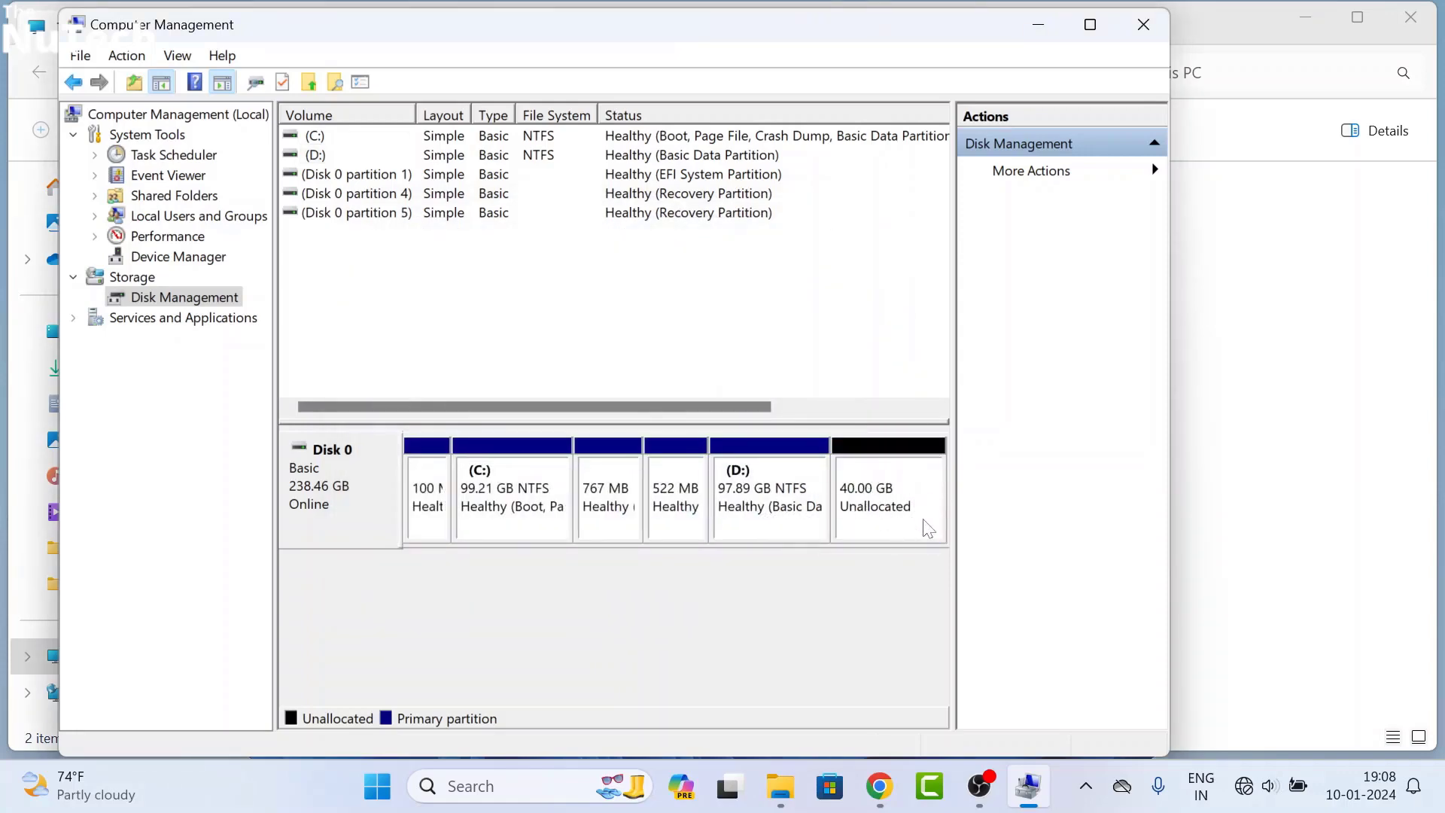
{"action": "right_click", "coordinate": [886, 503]}
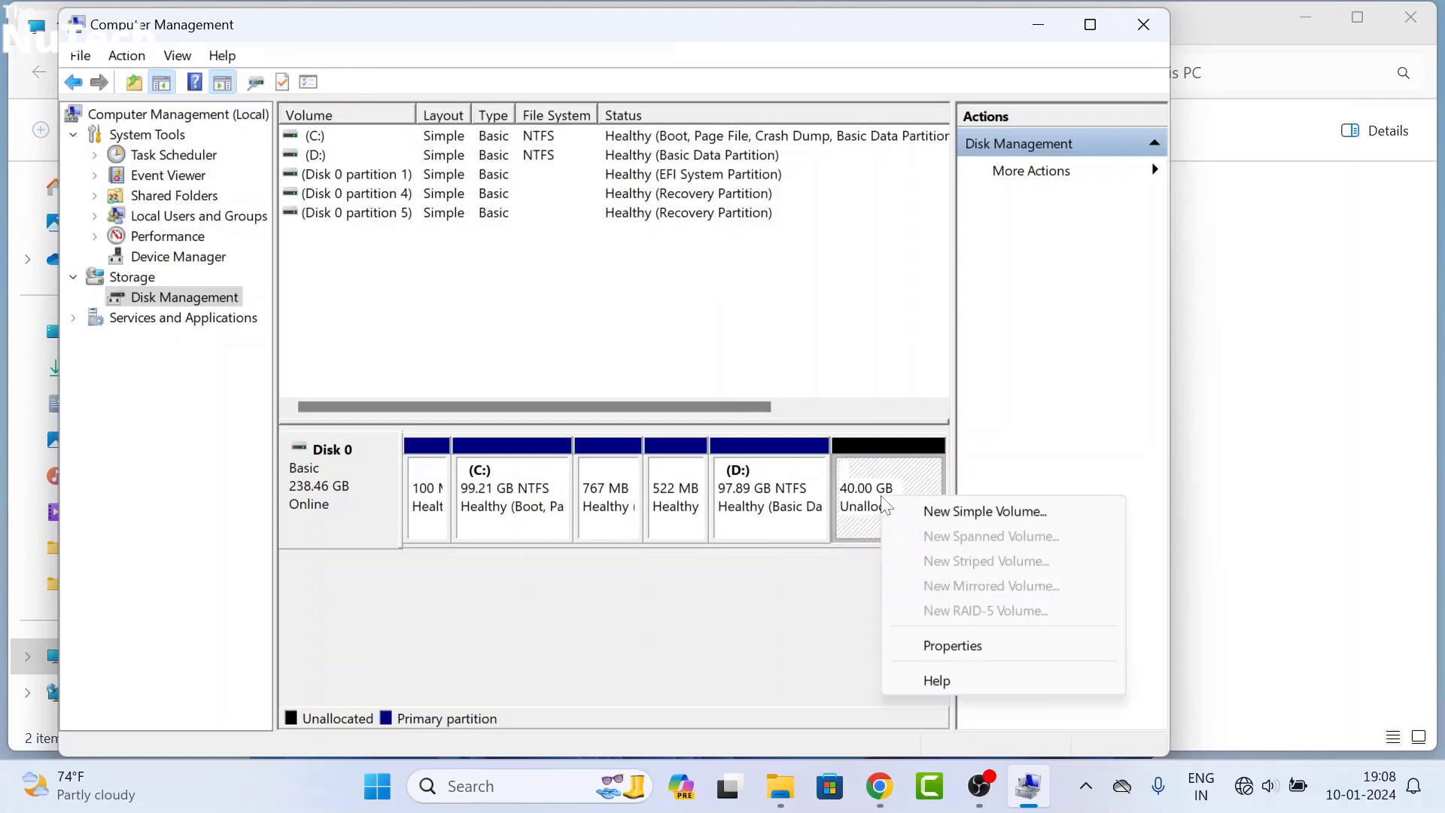
{"action": "left_click", "coordinate": [961, 519]}
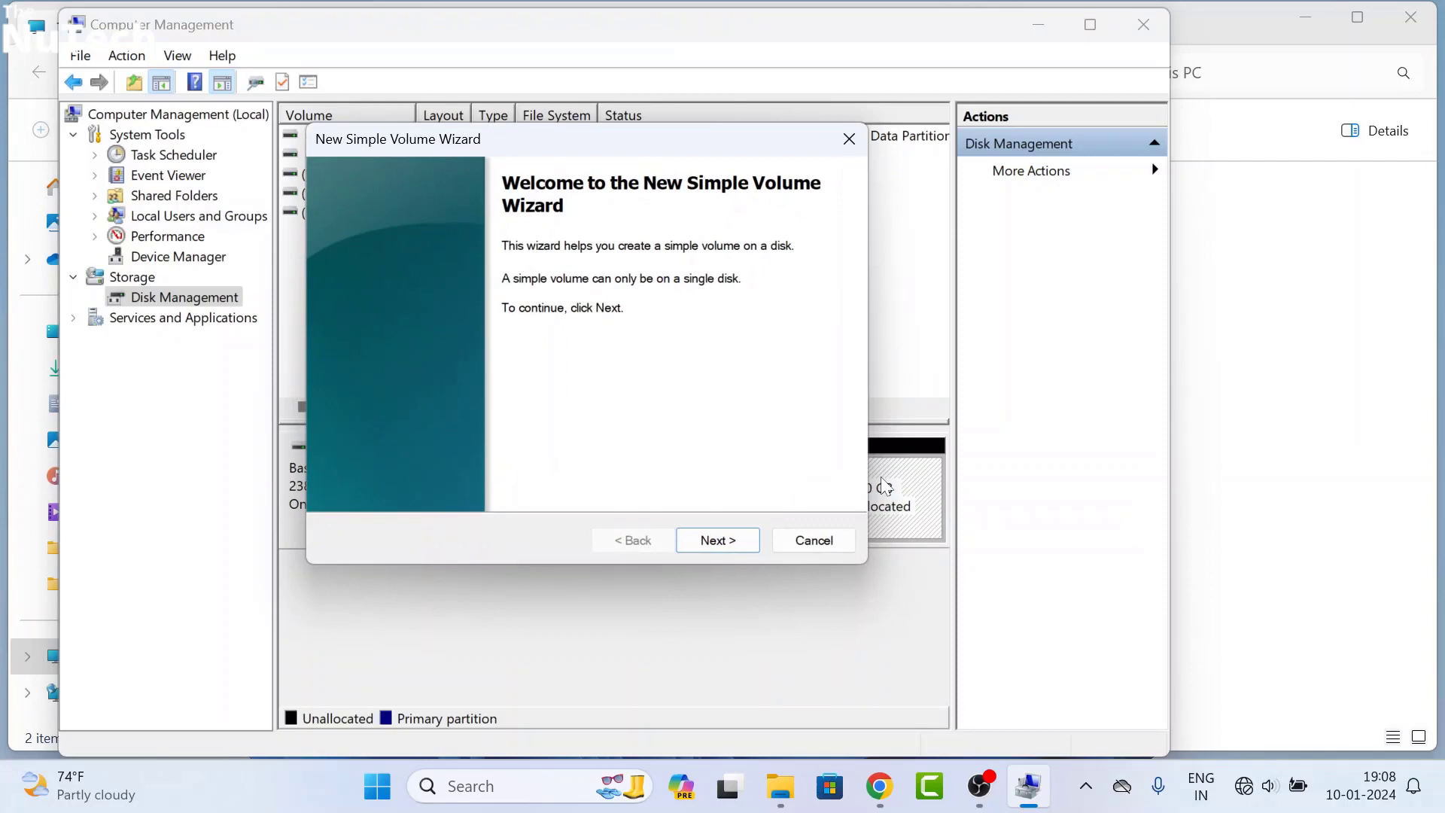
- Create the full 40960 MB volume with drive letter E:, NTFS format and label New Volume
{"action": "left_click", "coordinate": [721, 539]}
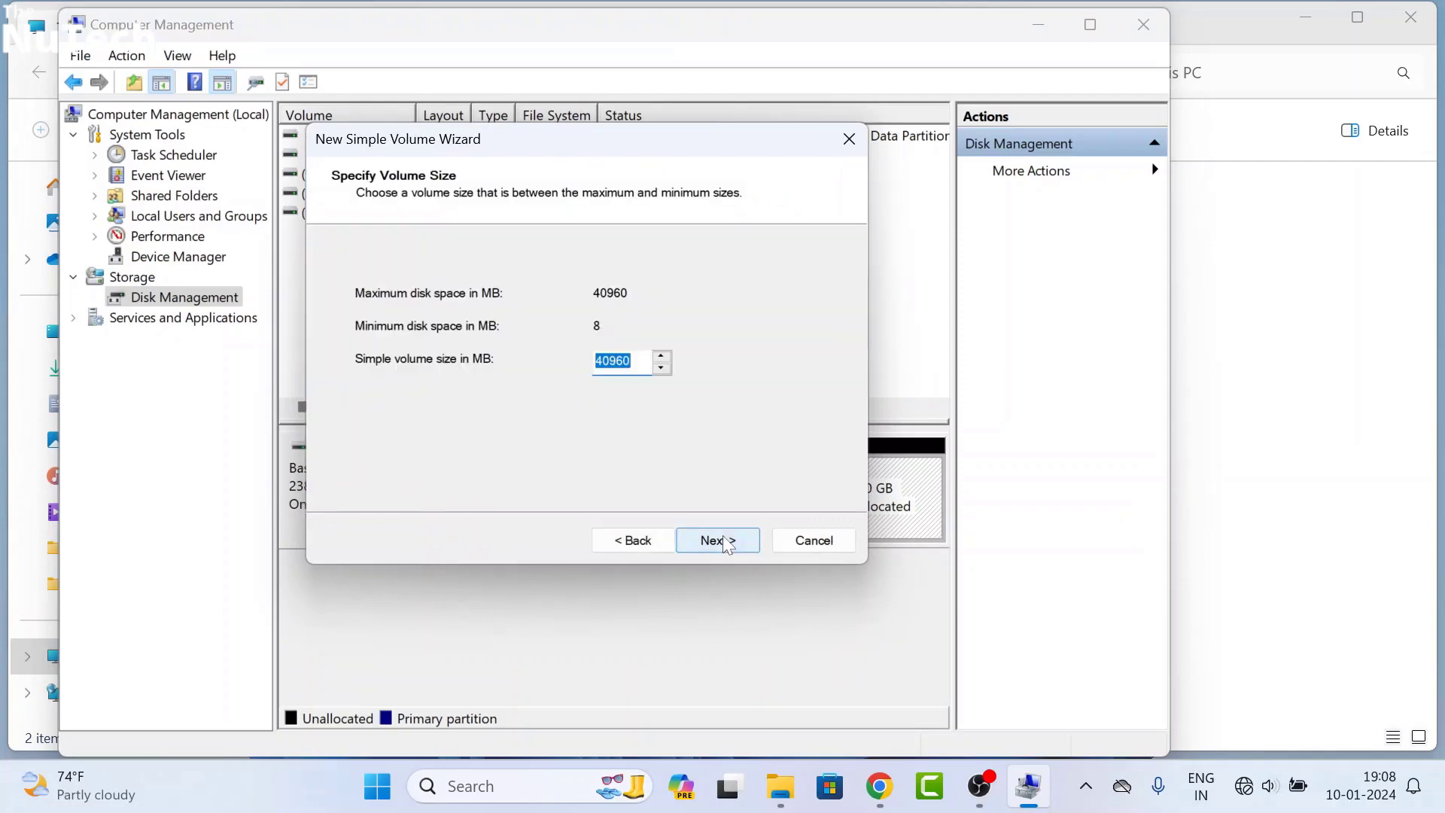
{"action": "left_click", "coordinate": [723, 535]}
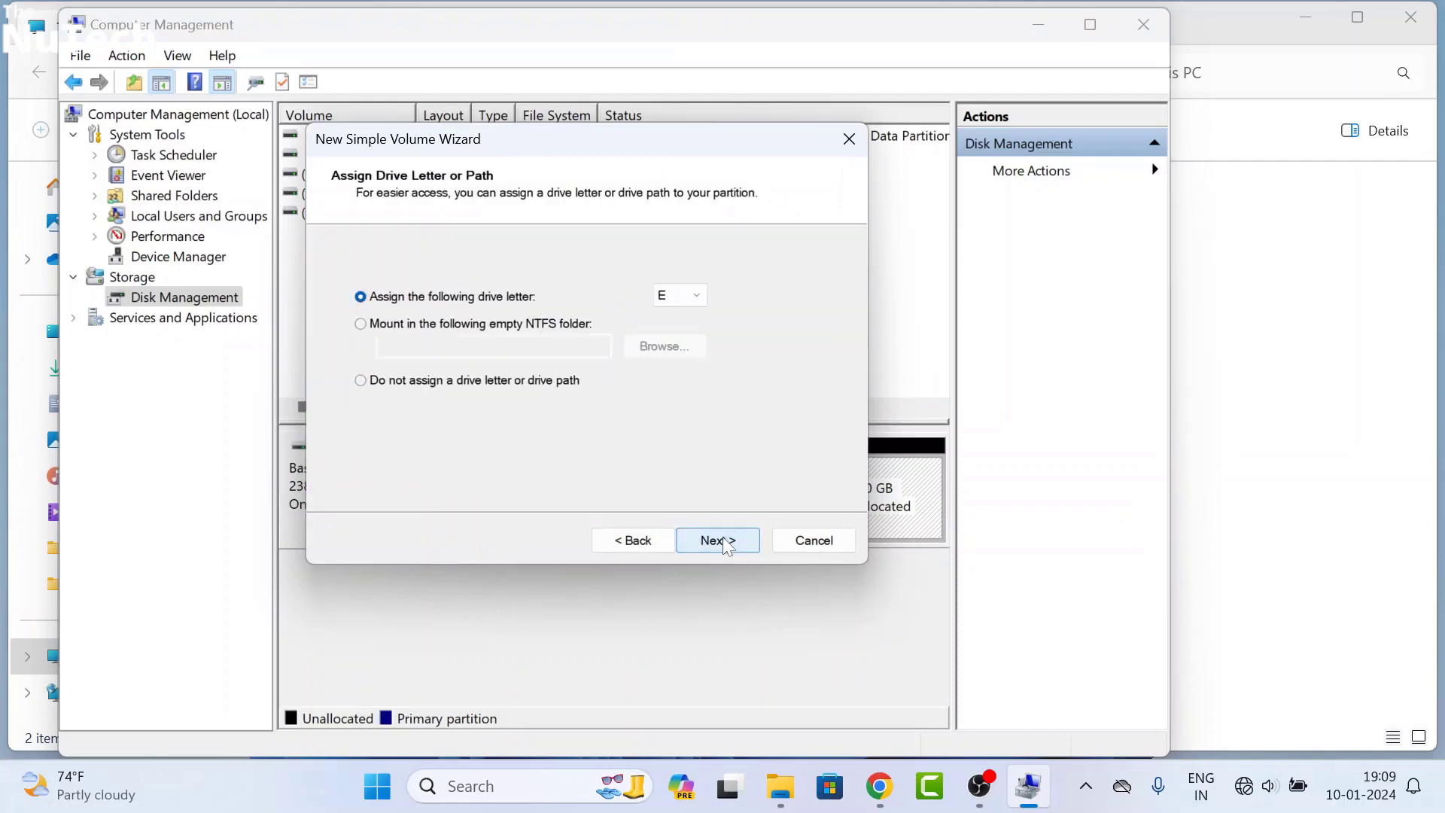
{"action": "left_click", "coordinate": [698, 298]}
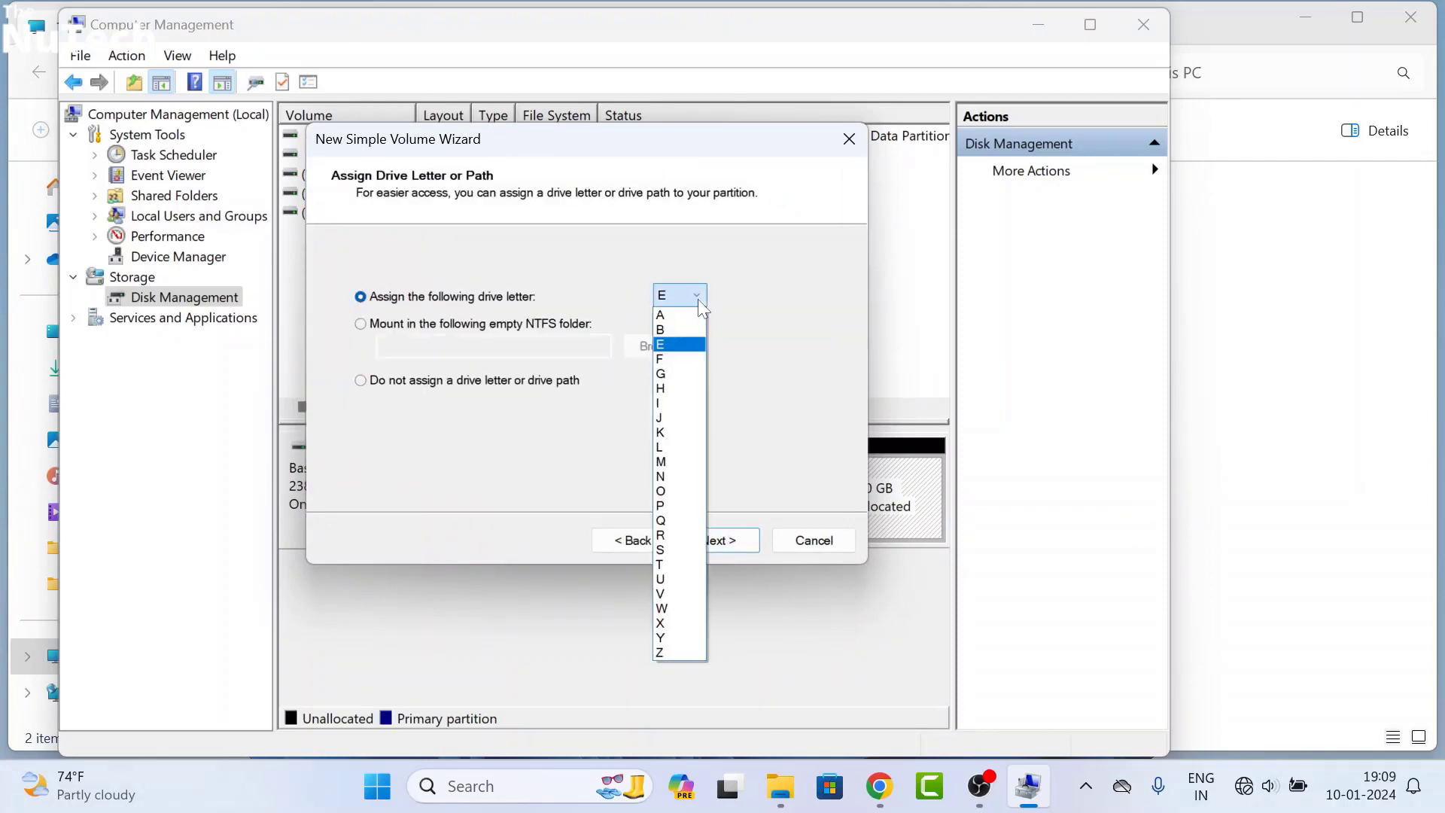
{"action": "left_click", "coordinate": [679, 354]}
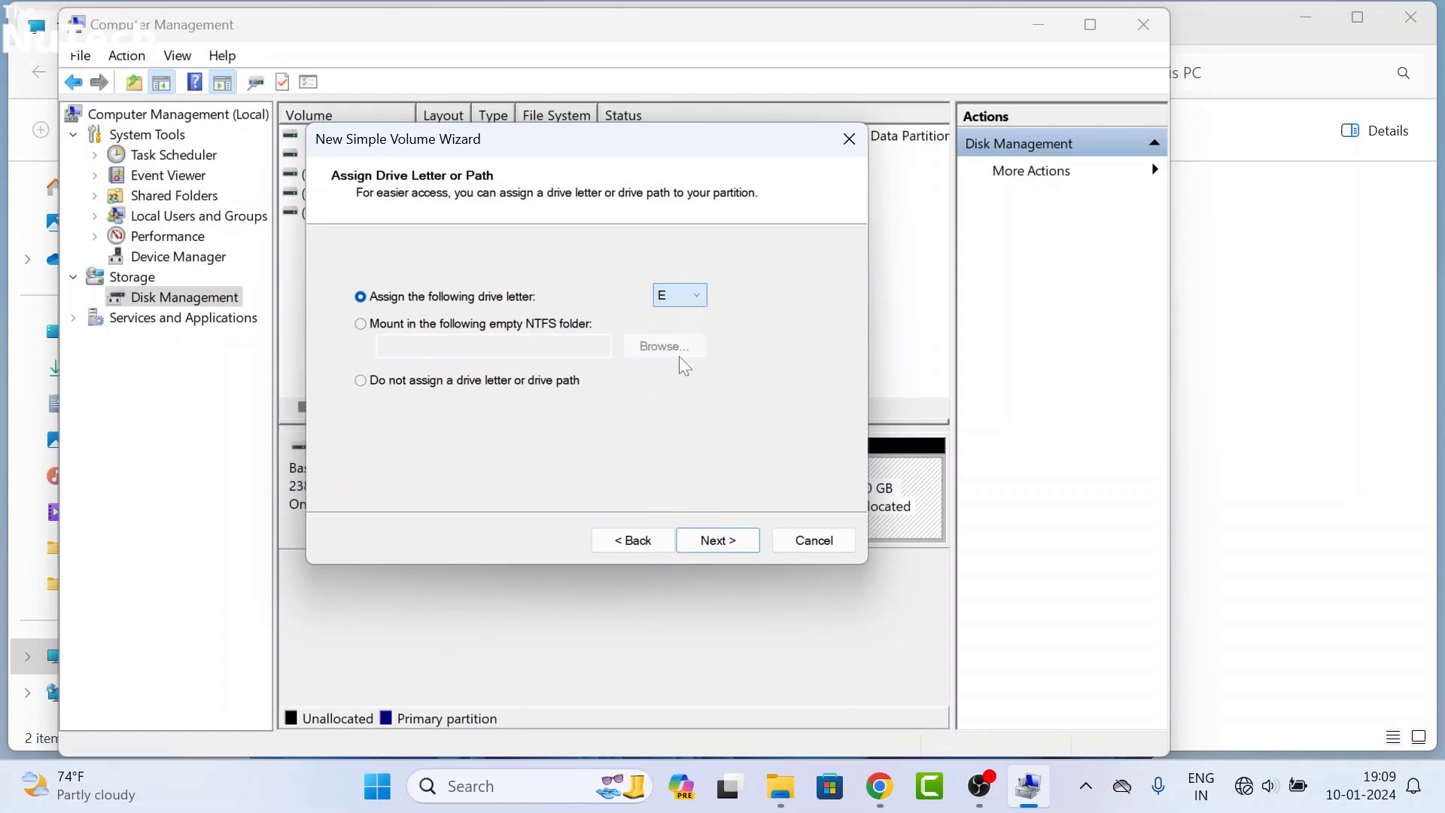
{"action": "left_click", "coordinate": [712, 541]}
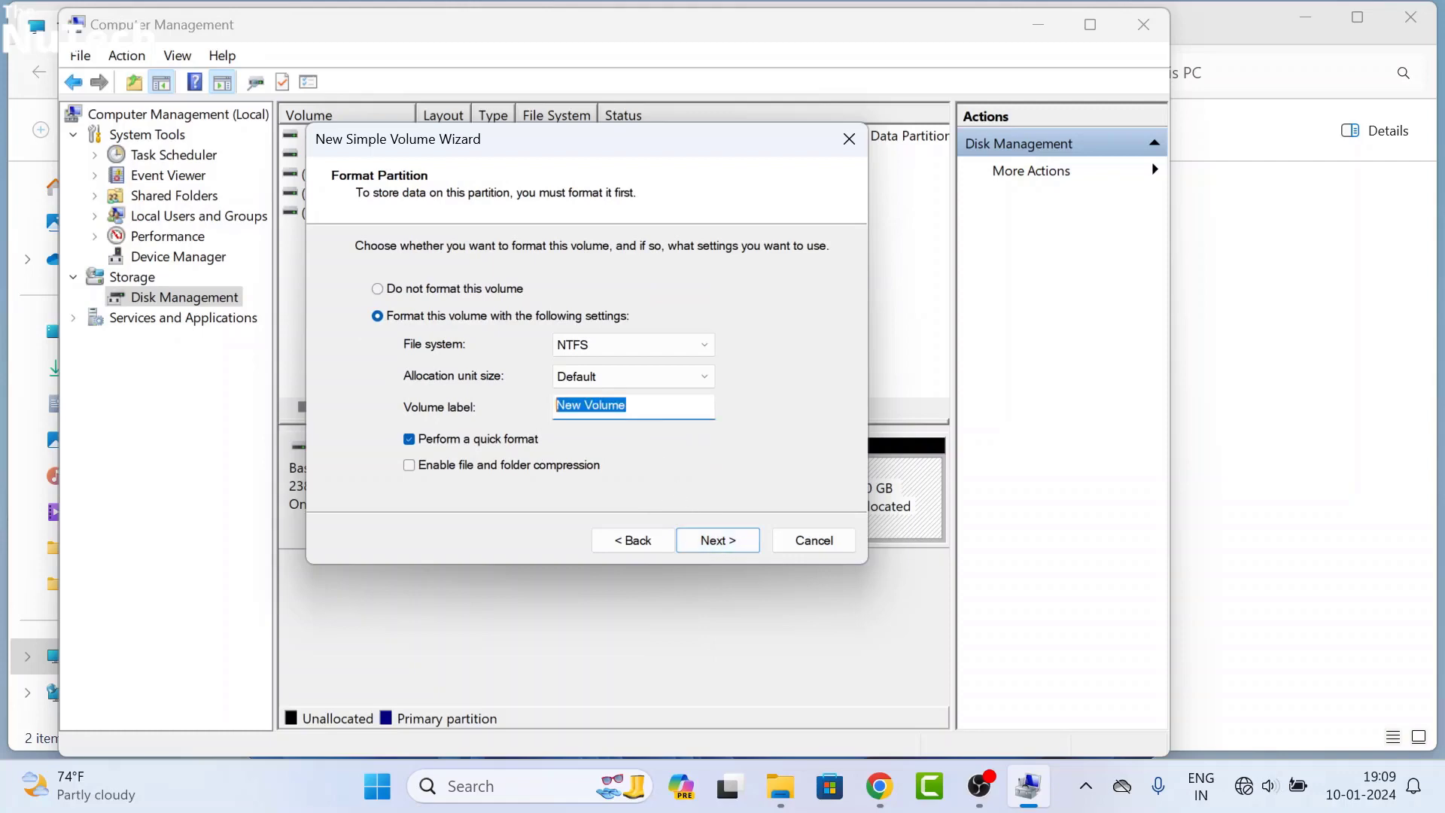
{"action": "left_click", "coordinate": [716, 541]}
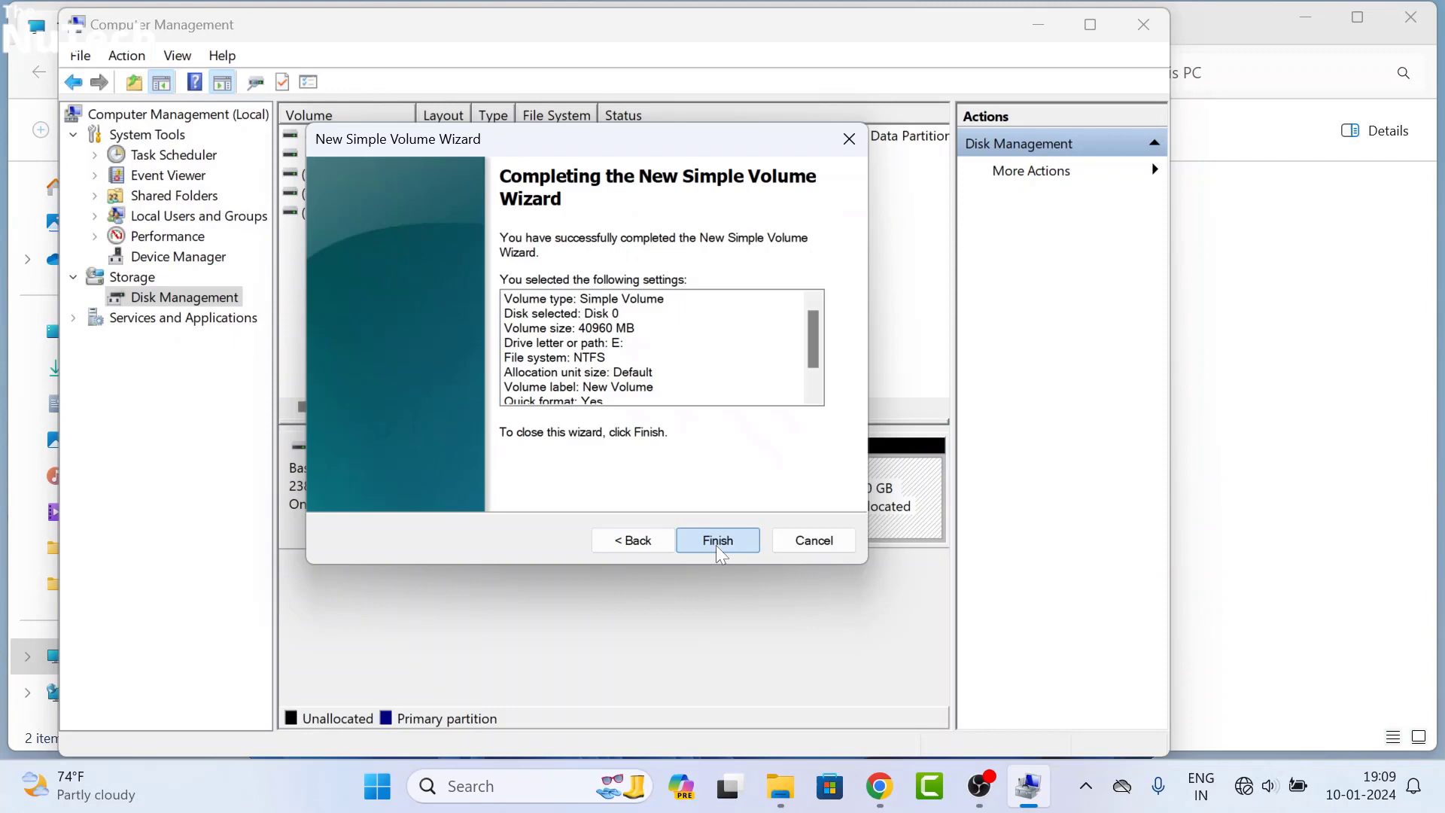
{"action": "left_click", "coordinate": [716, 541]}
{"action": "left_click", "coordinate": [1090, 24]}
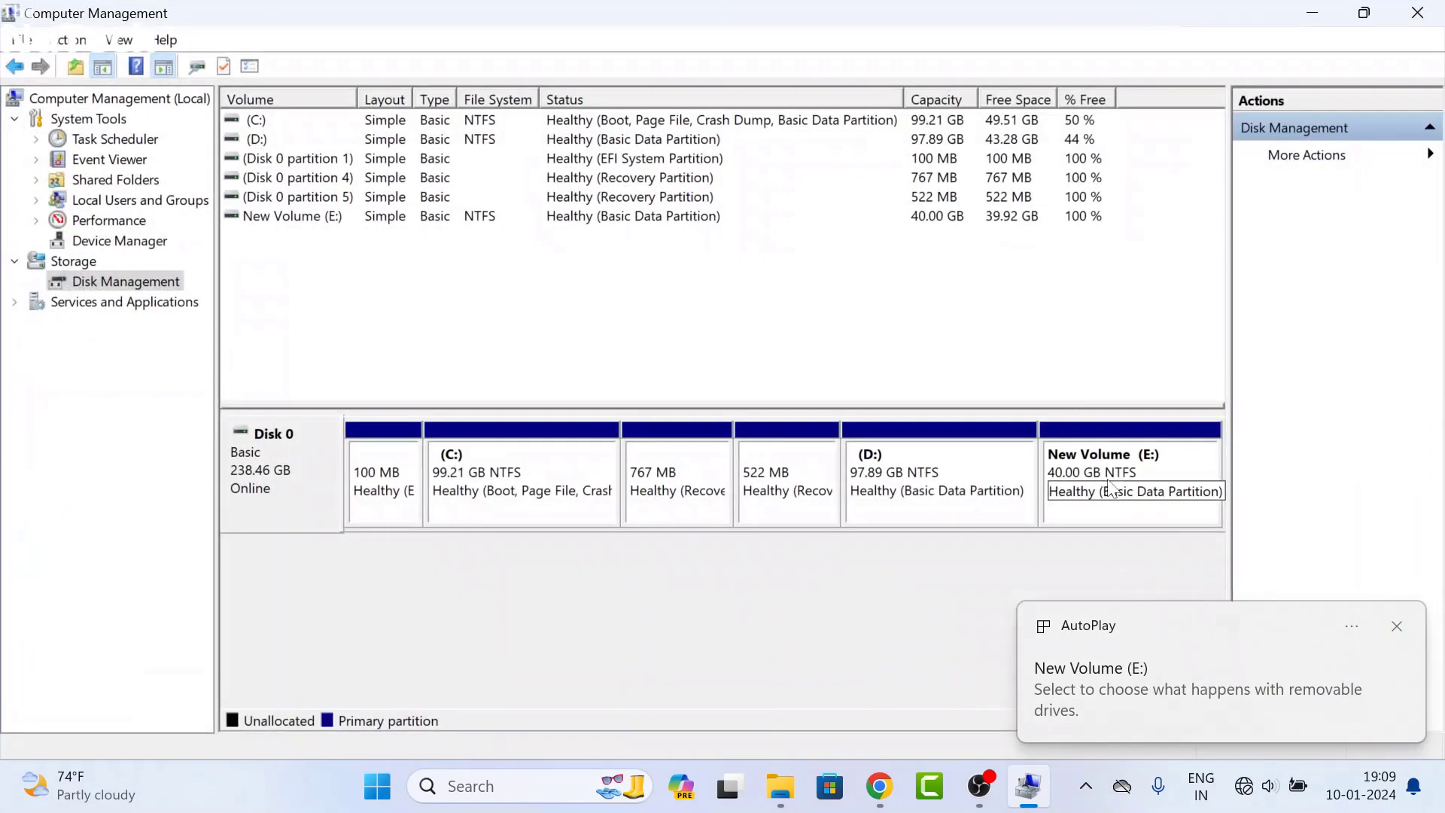
- Confirm New Volume (E:) in This PC with 39.9 GB free, then minimize both windows
{"action": "left_click", "coordinate": [781, 786]}
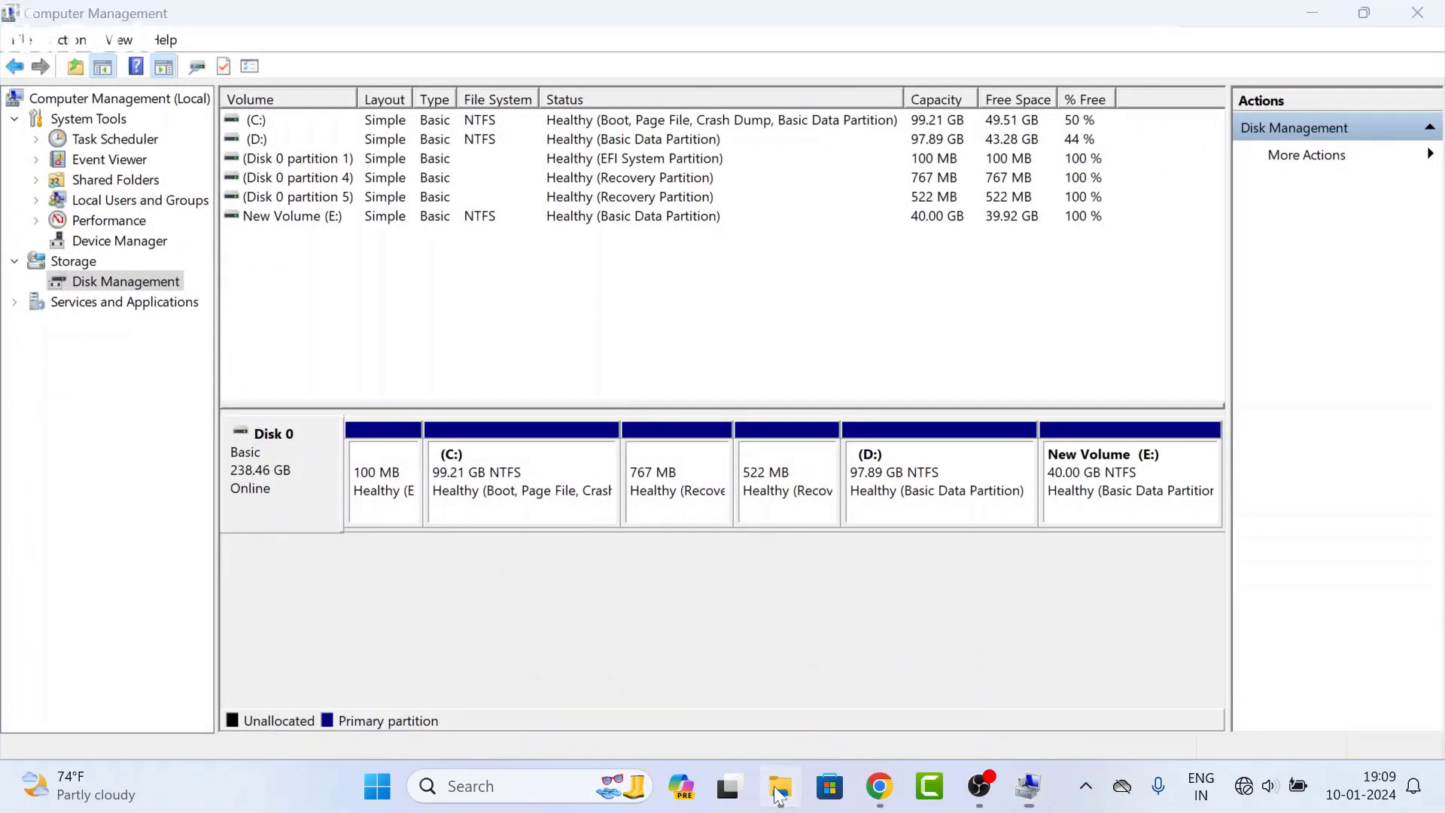
{"action": "left_click", "coordinate": [920, 243]}
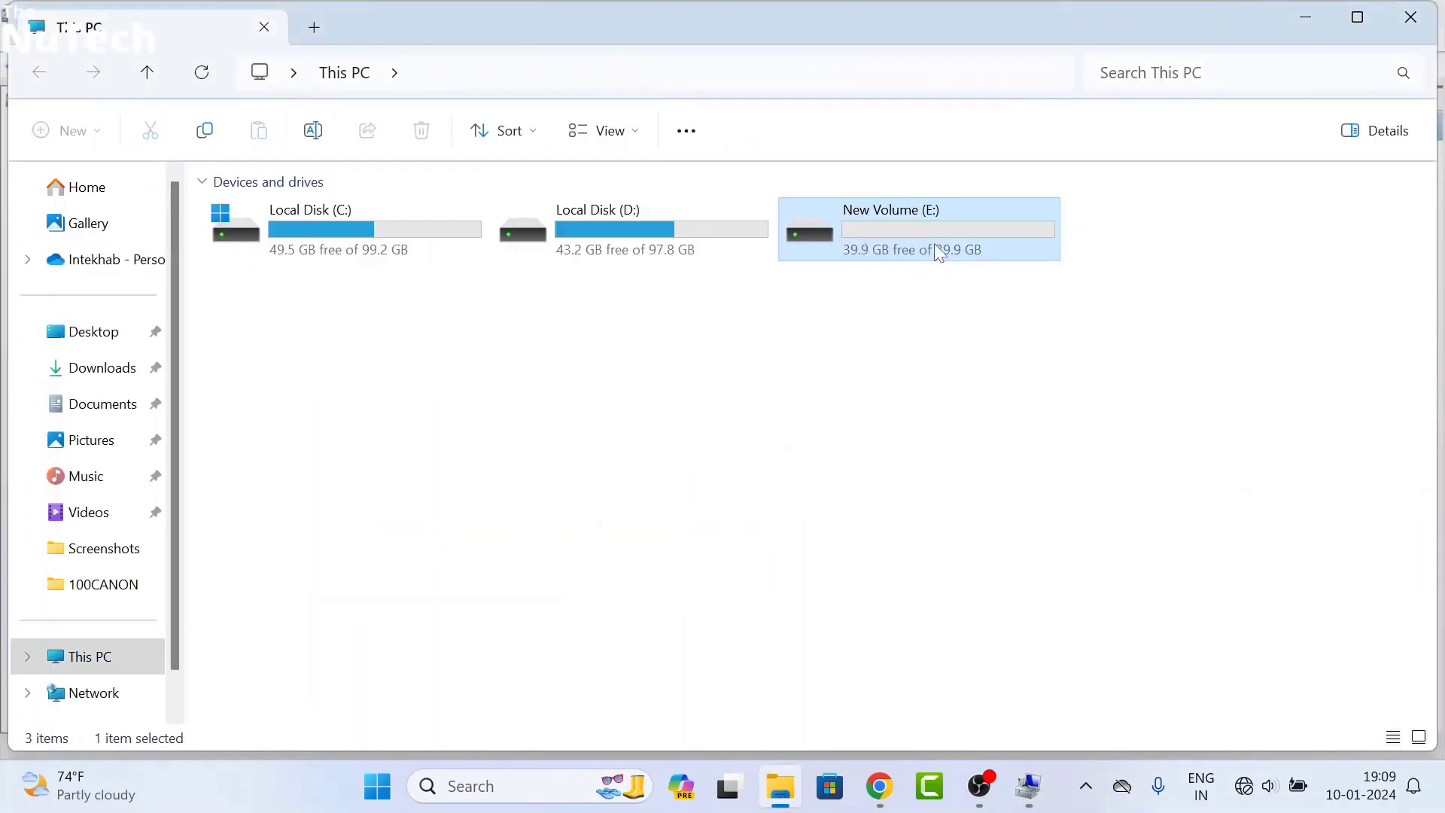
{"action": "double_click", "coordinate": [941, 252]}
{"action": "left_click", "coordinate": [106, 666]}
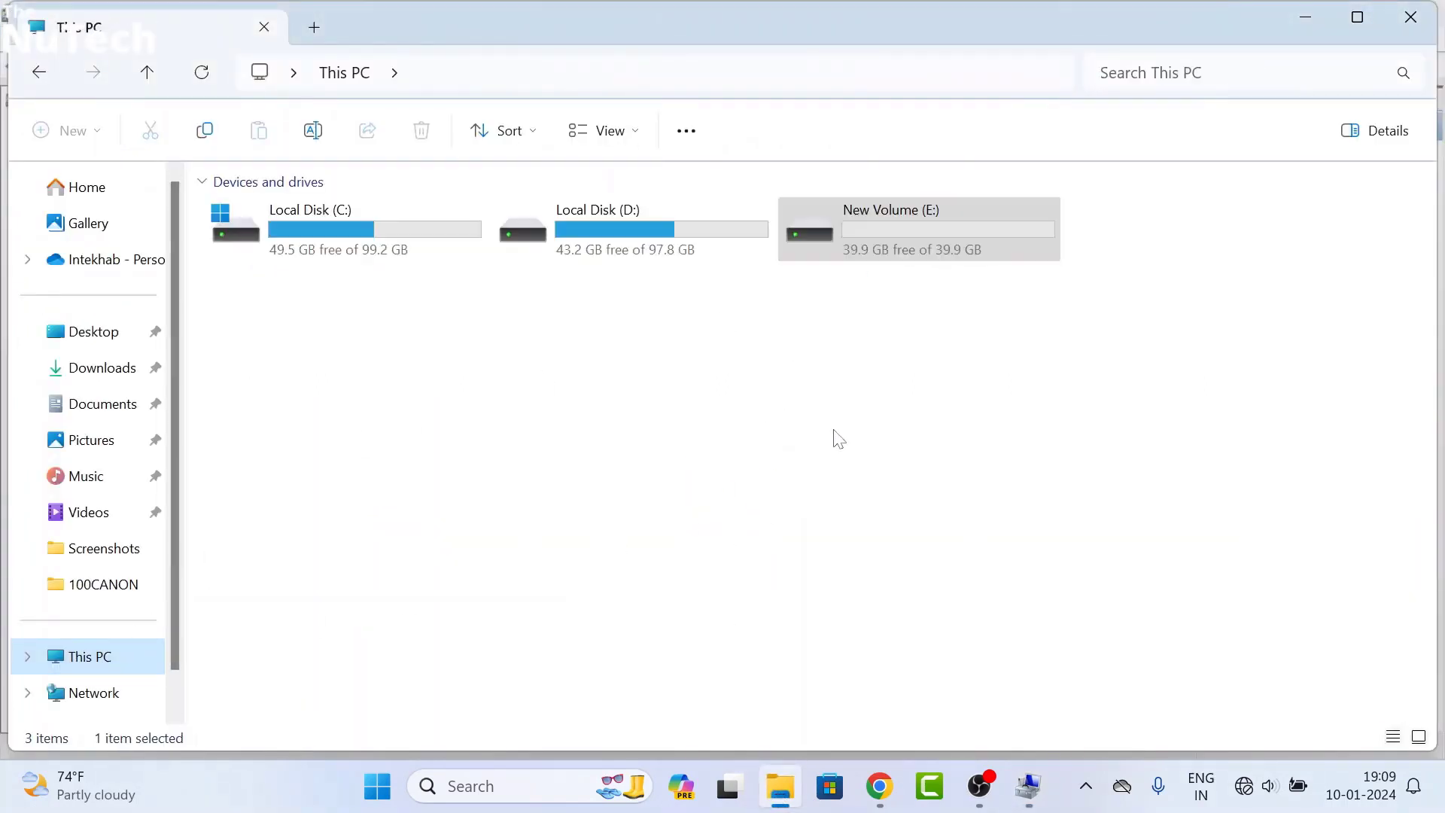
{"action": "left_click", "coordinate": [837, 438]}
{"action": "left_click", "coordinate": [1306, 24]}
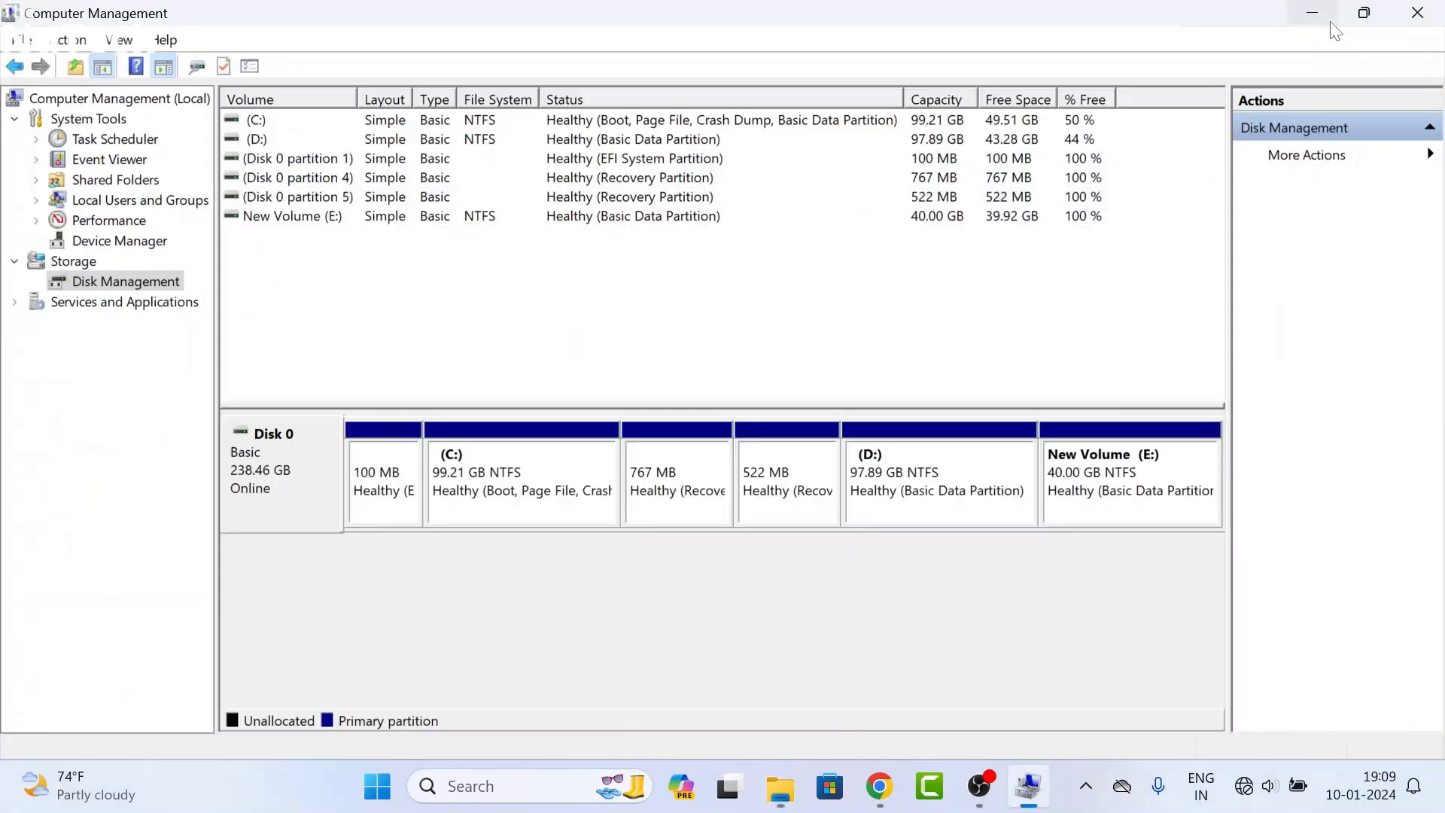
{"action": "left_click", "coordinate": [1300, 10]}
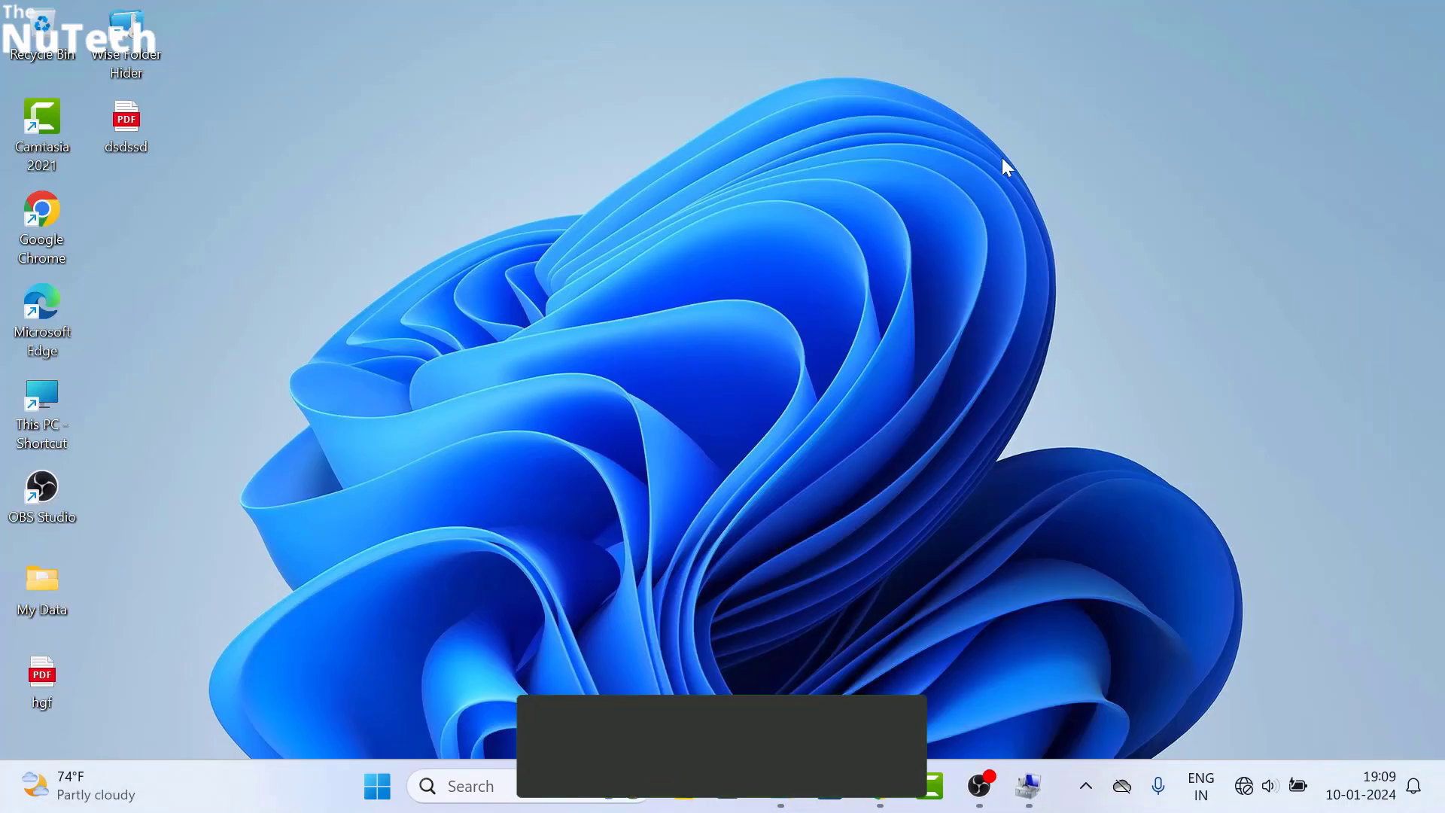